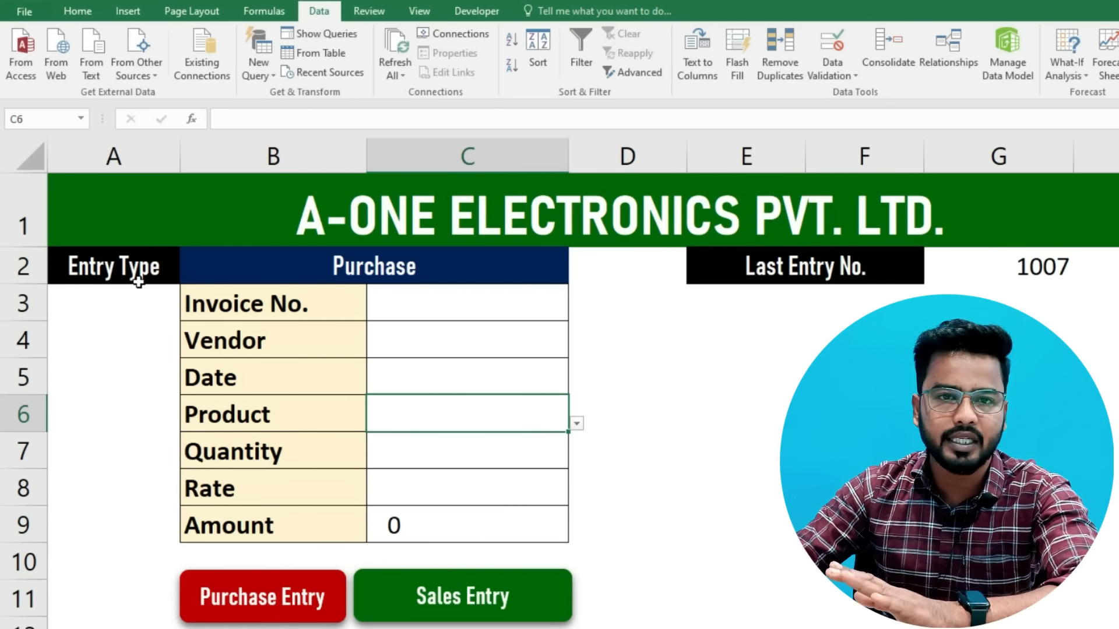
Step: Set the bill form's entry type to Sales and check the formula behind the party label in B4
{"action": "left_click", "coordinate": [319, 272]}
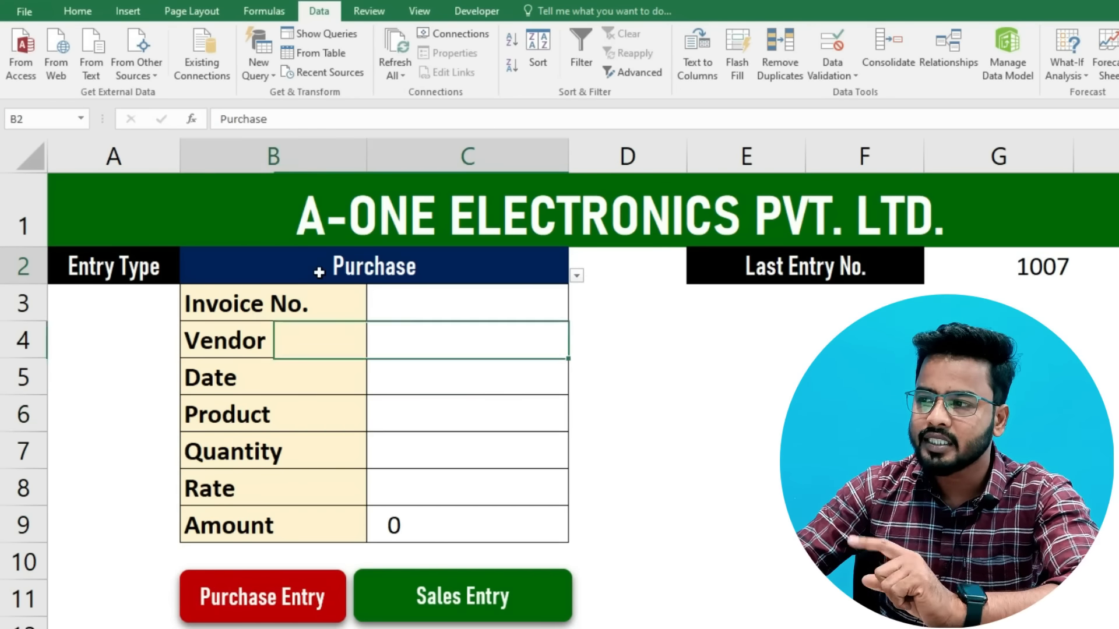
{"action": "left_click", "coordinate": [577, 277]}
{"action": "left_click", "coordinate": [143, 320]}
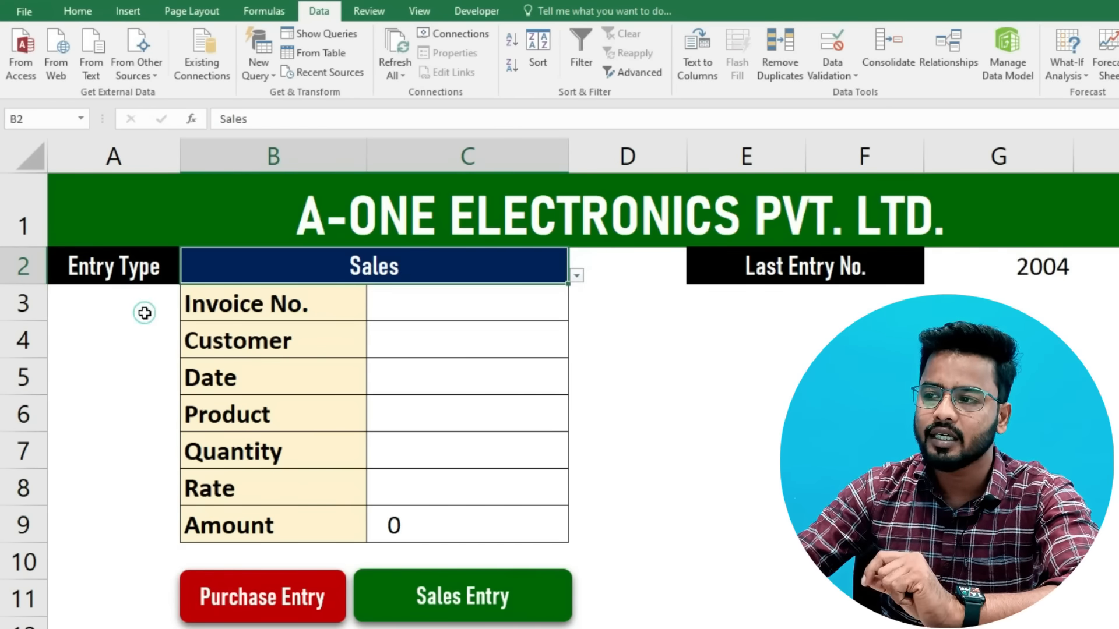
{"action": "left_click", "coordinate": [274, 337]}
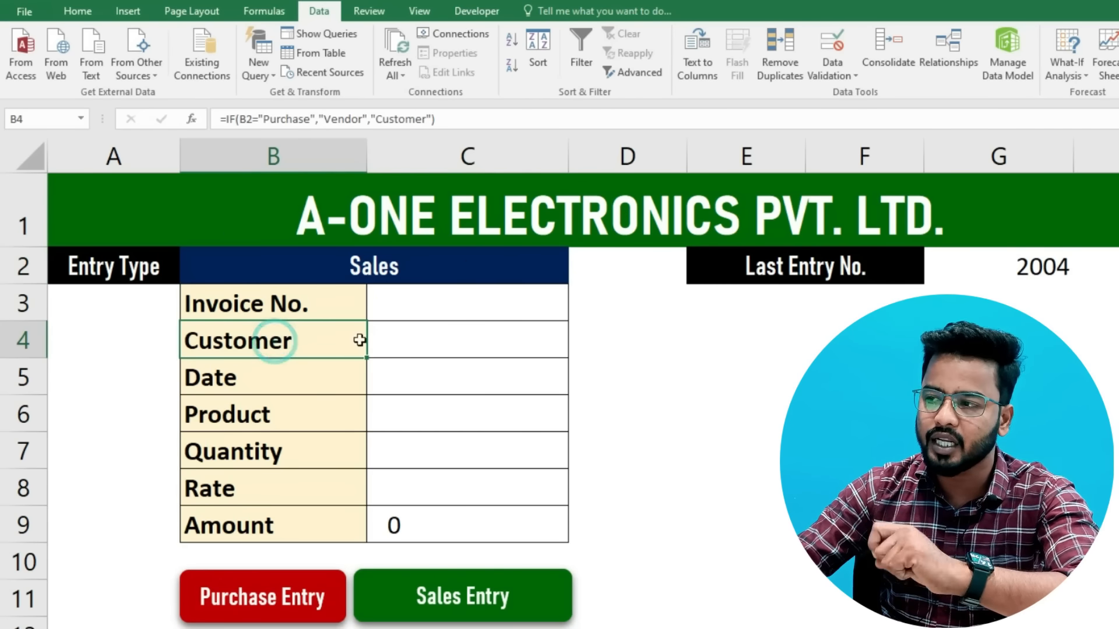
Step: Set the entry type back to Purchase and check the party label in B4
{"action": "left_click", "coordinate": [463, 267]}
{"action": "left_click", "coordinate": [577, 276]}
{"action": "left_click", "coordinate": [576, 279]}
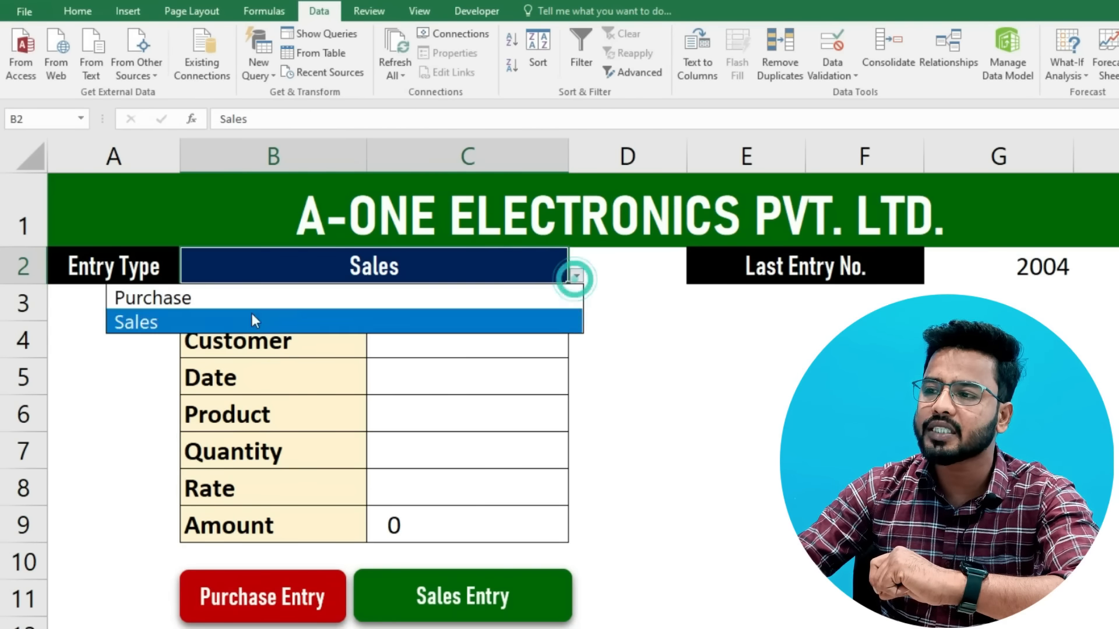
{"action": "key", "text": "ctrl+z"}
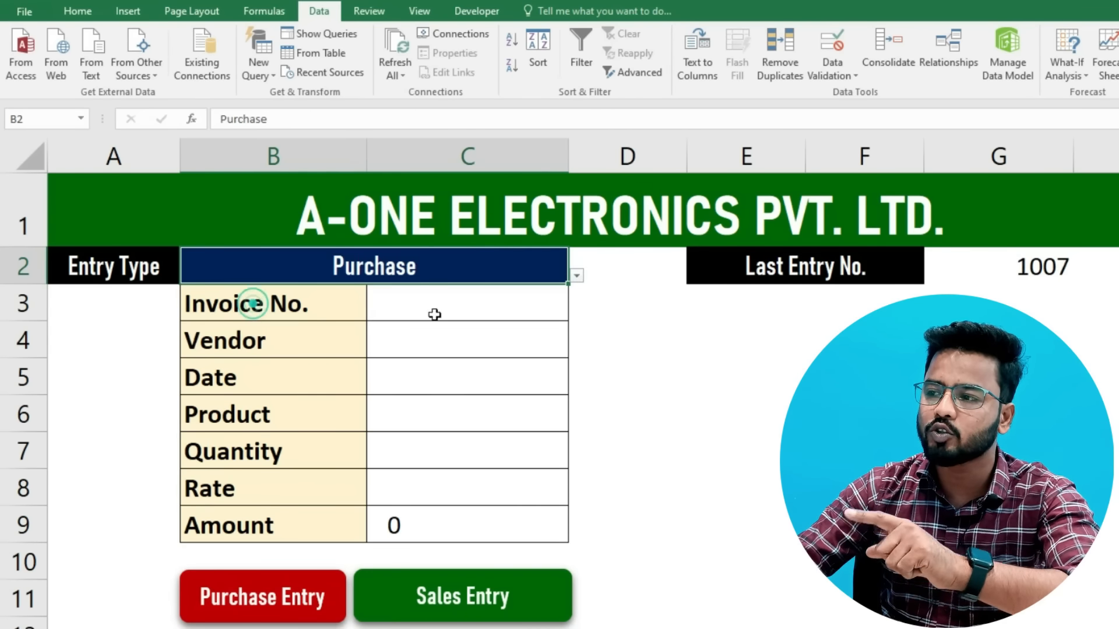
{"action": "left_click", "coordinate": [236, 343]}
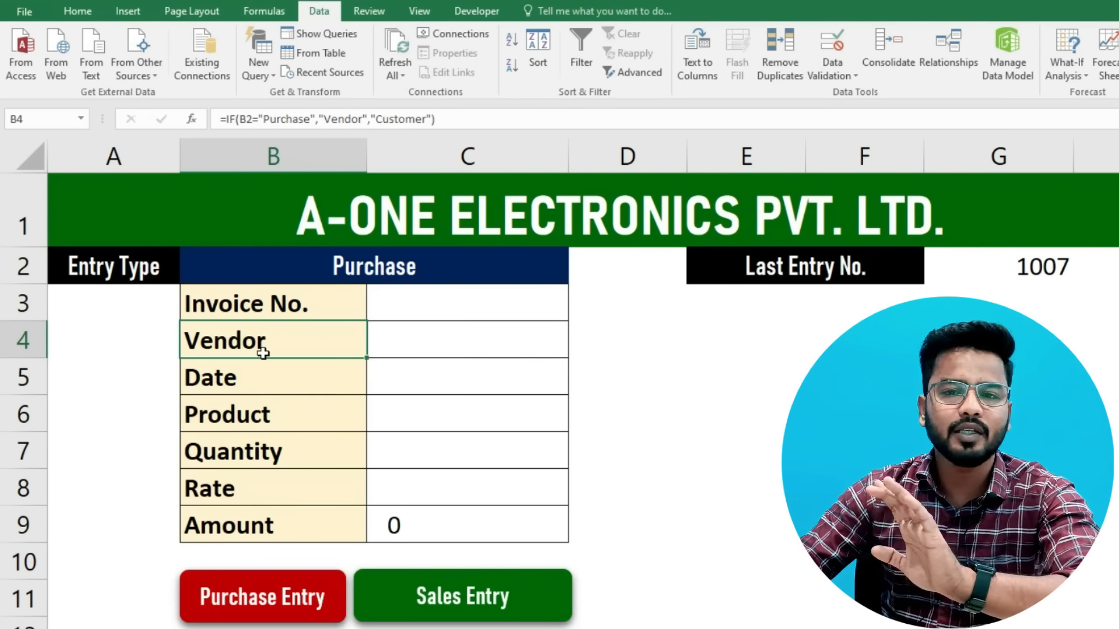
Step: Check the last entry number and enter 1008 as the invoice number in the purchase form
{"action": "left_click", "coordinate": [415, 299]}
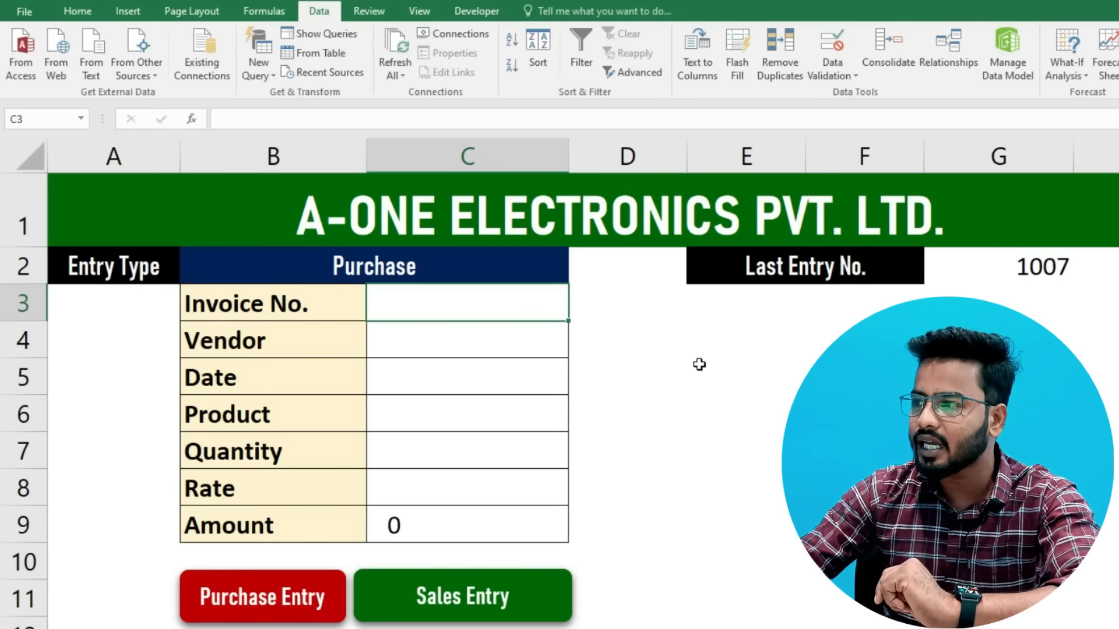
{"action": "left_click", "coordinate": [722, 271]}
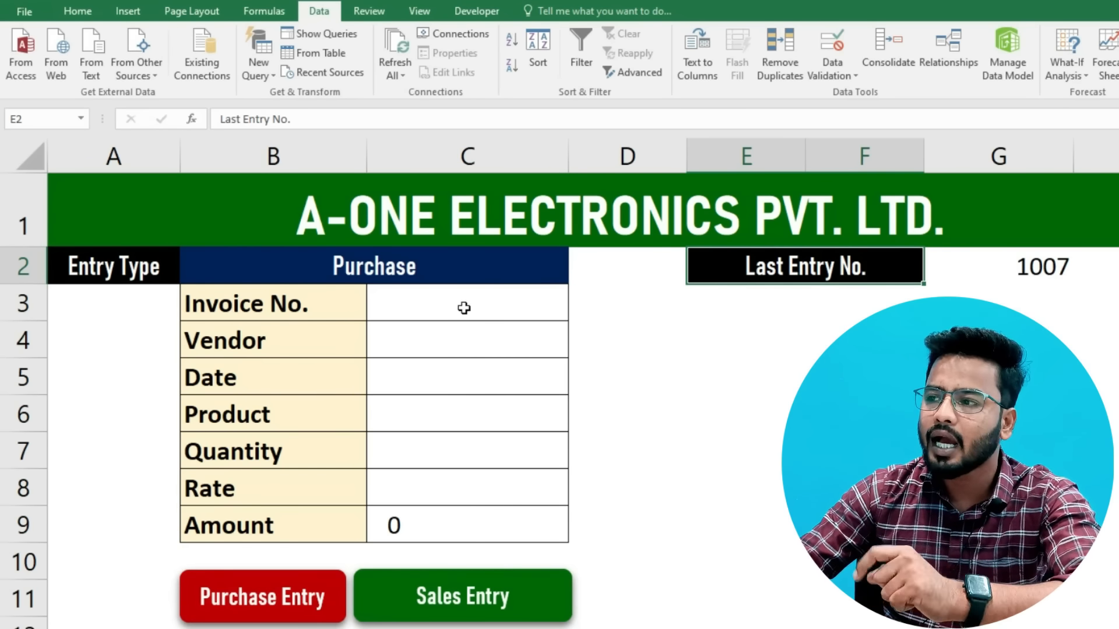
{"action": "left_click", "coordinate": [489, 315]}
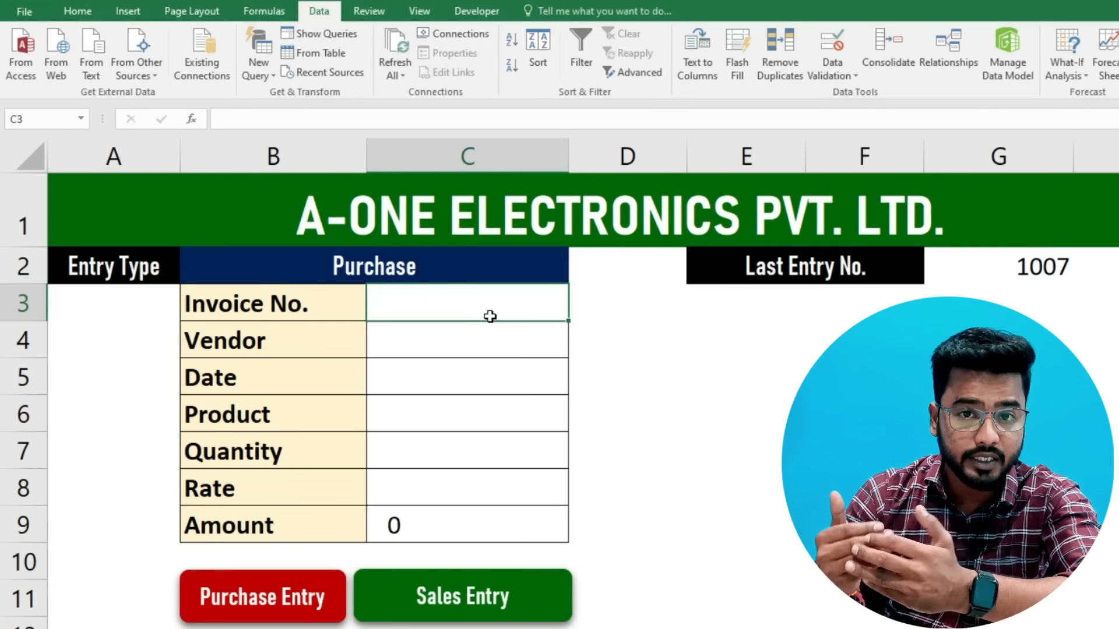
{"action": "double_click", "coordinate": [490, 316]}
{"action": "type", "text": "1008"}
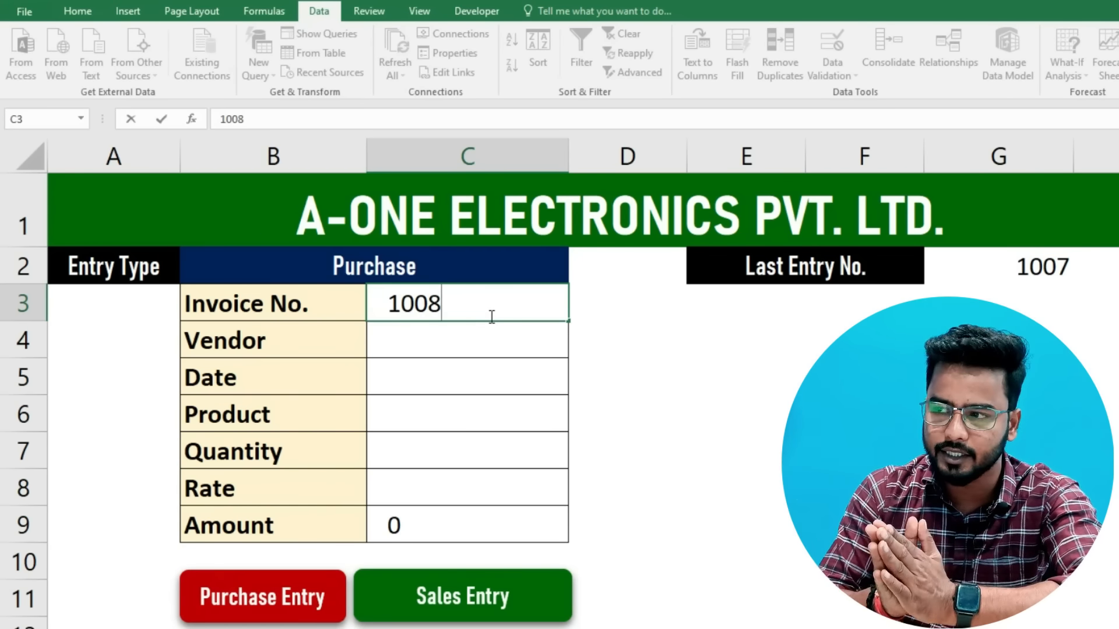
{"action": "key", "text": "Return"}
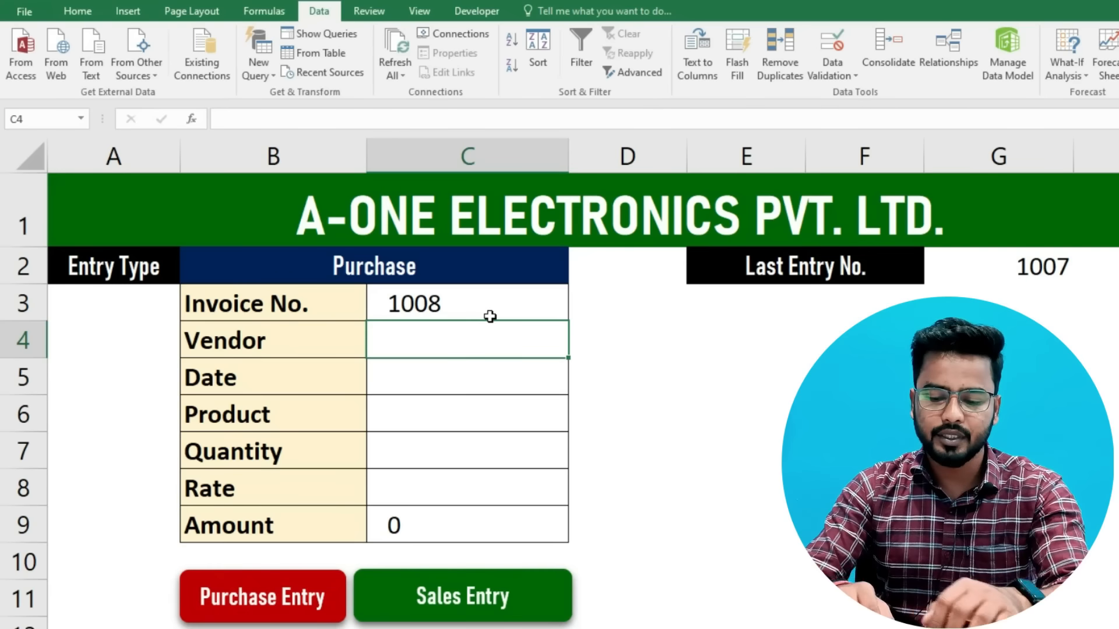
Step: Enter Mohan Traders as the vendor and 29/10/2023 as the date in the purchase form
{"action": "type", "text": "Moh"}
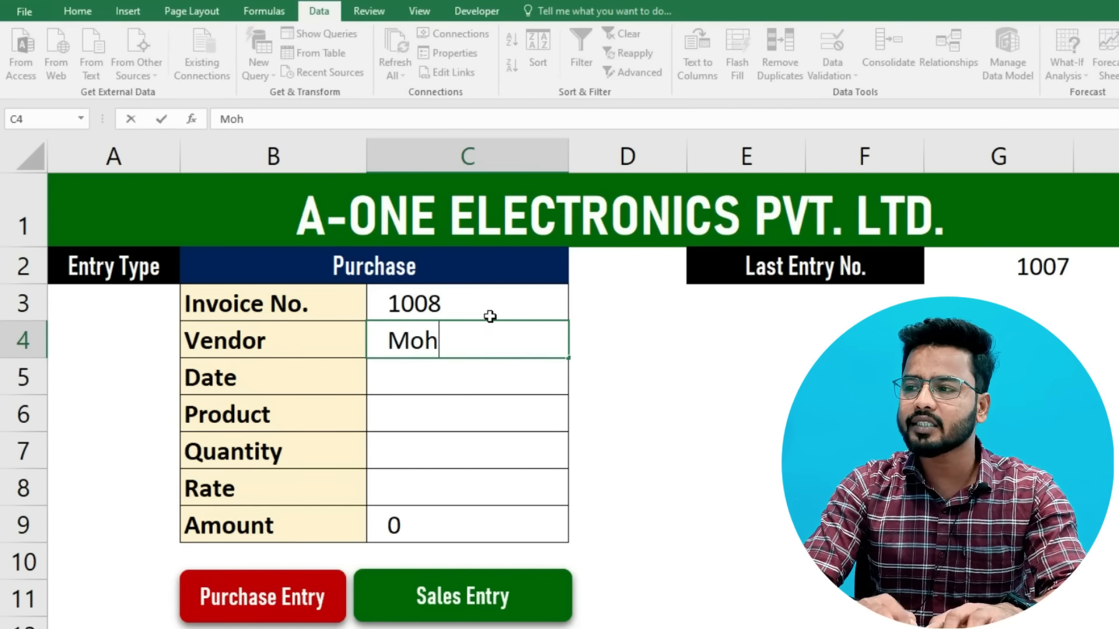
{"action": "type", "text": "an Traders"}
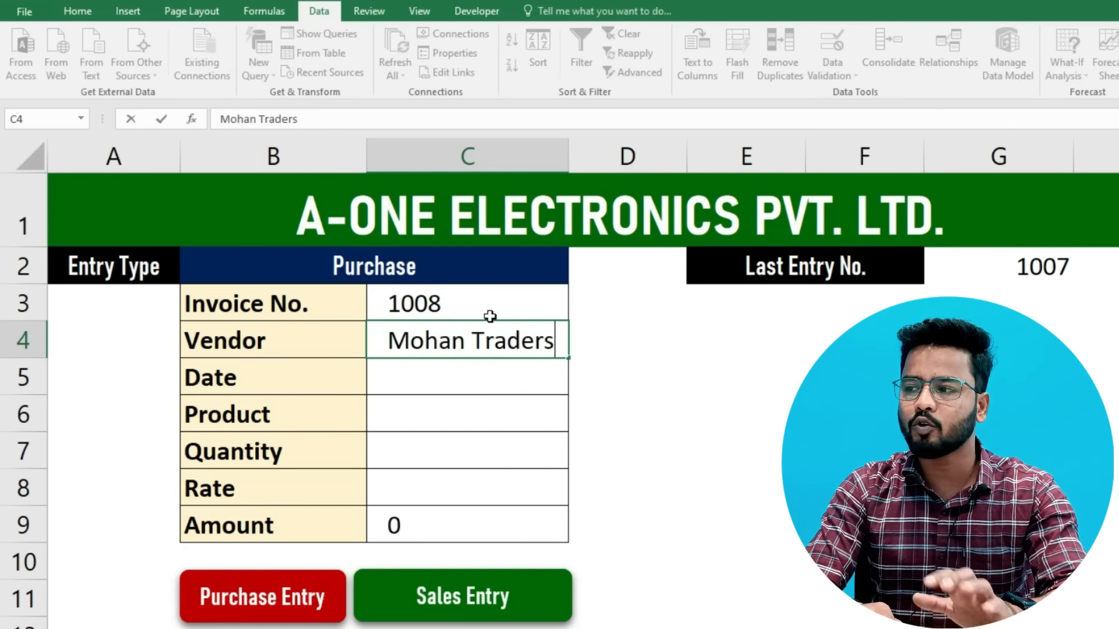
{"action": "key", "text": "Return"}
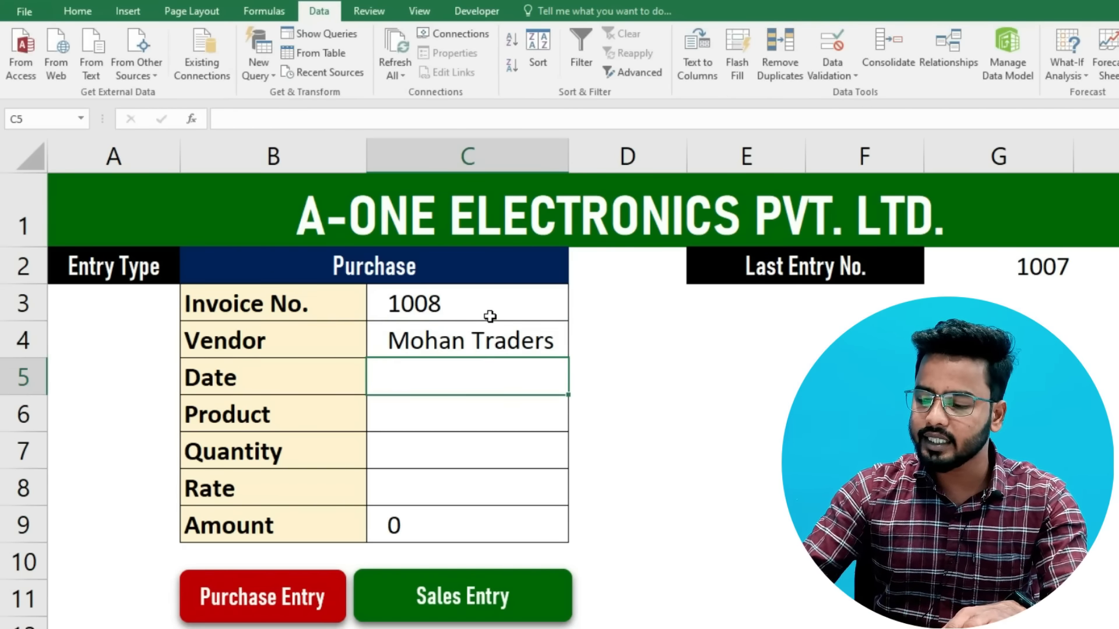
{"action": "type", "text": "29/10/2023"}
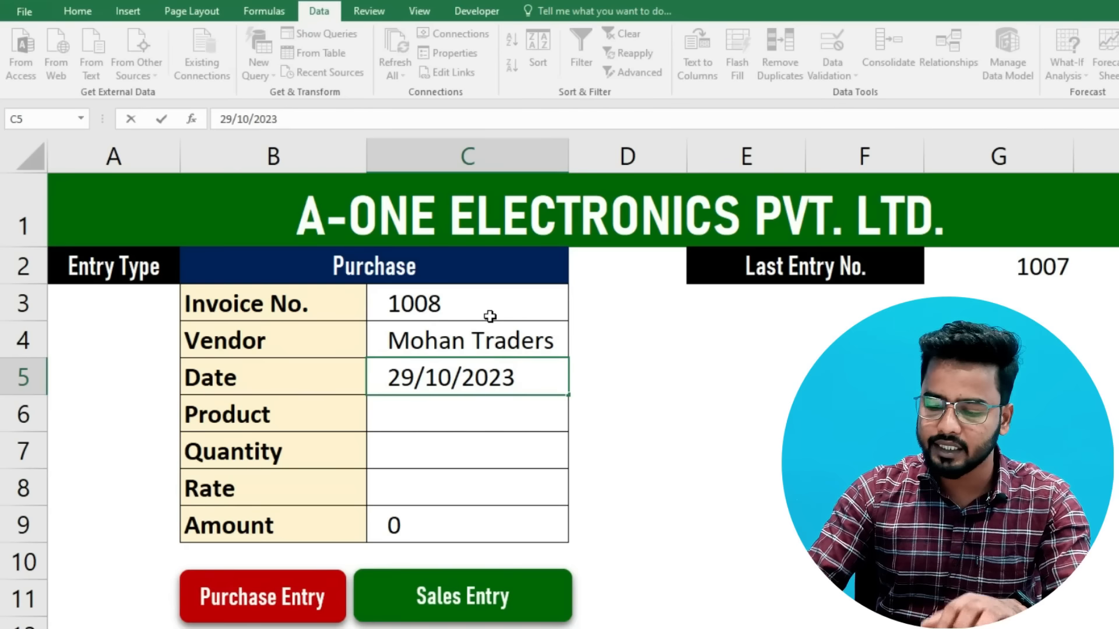
{"action": "key", "text": "Return"}
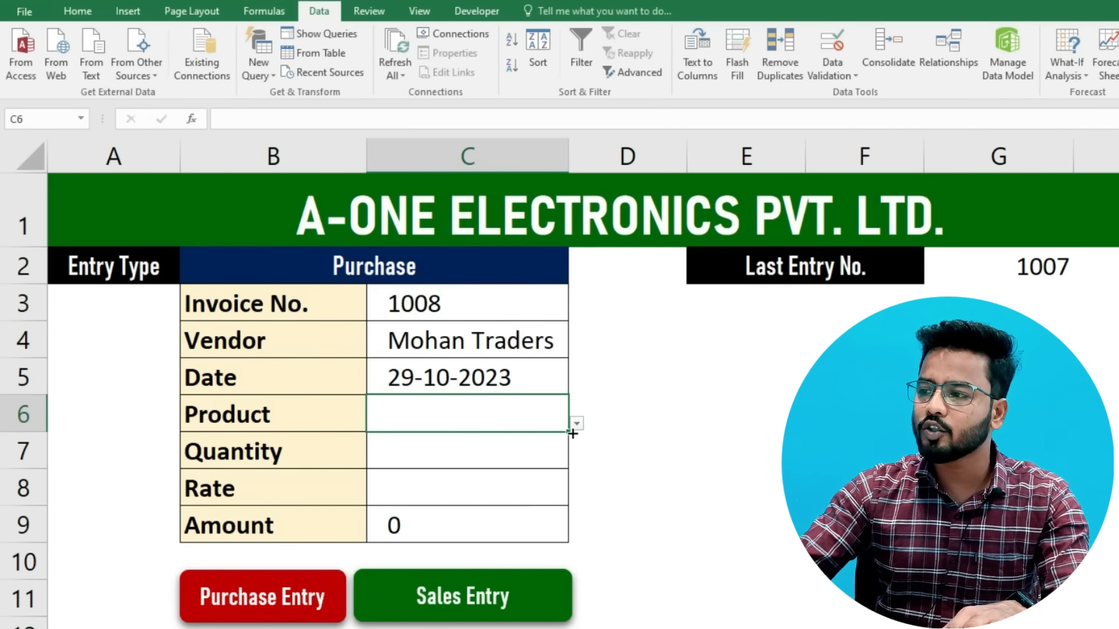
Step: Choose Mouse as the product and enter a quantity of 100 at a rate of 60
{"action": "left_click", "coordinate": [576, 423]}
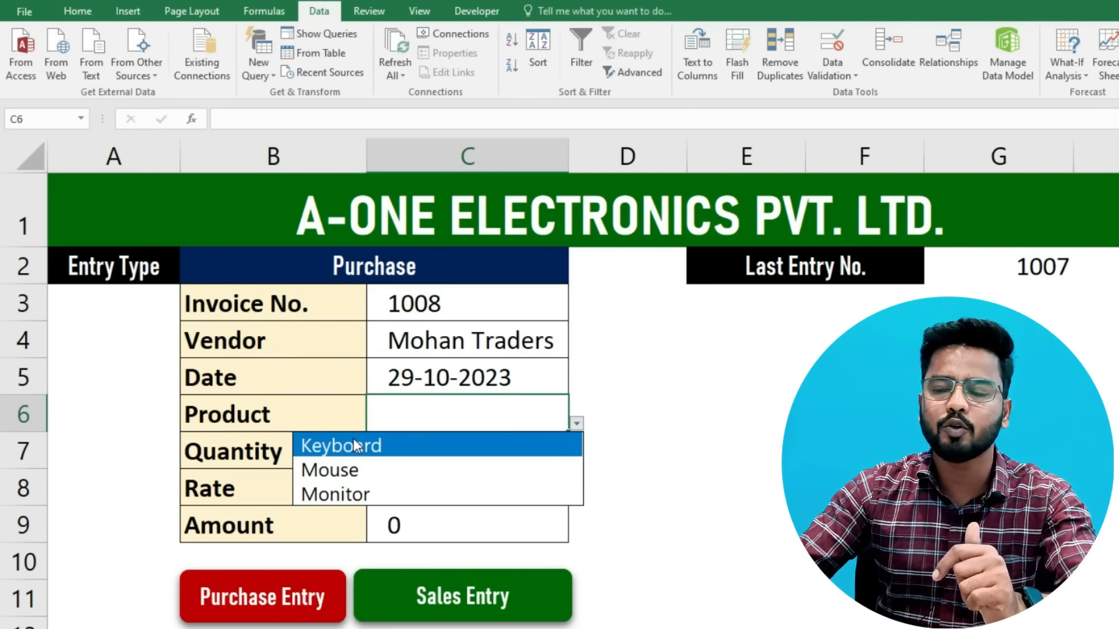
{"action": "left_click", "coordinate": [361, 470]}
{"action": "left_click", "coordinate": [391, 454]}
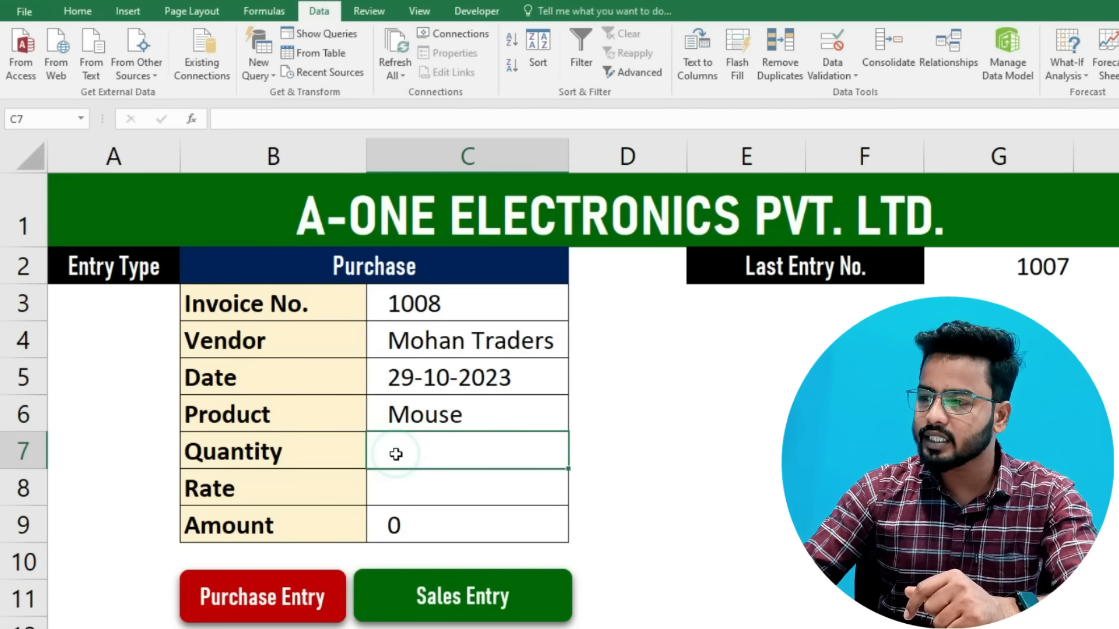
{"action": "type", "text": "100"}
{"action": "key", "text": "Return"}
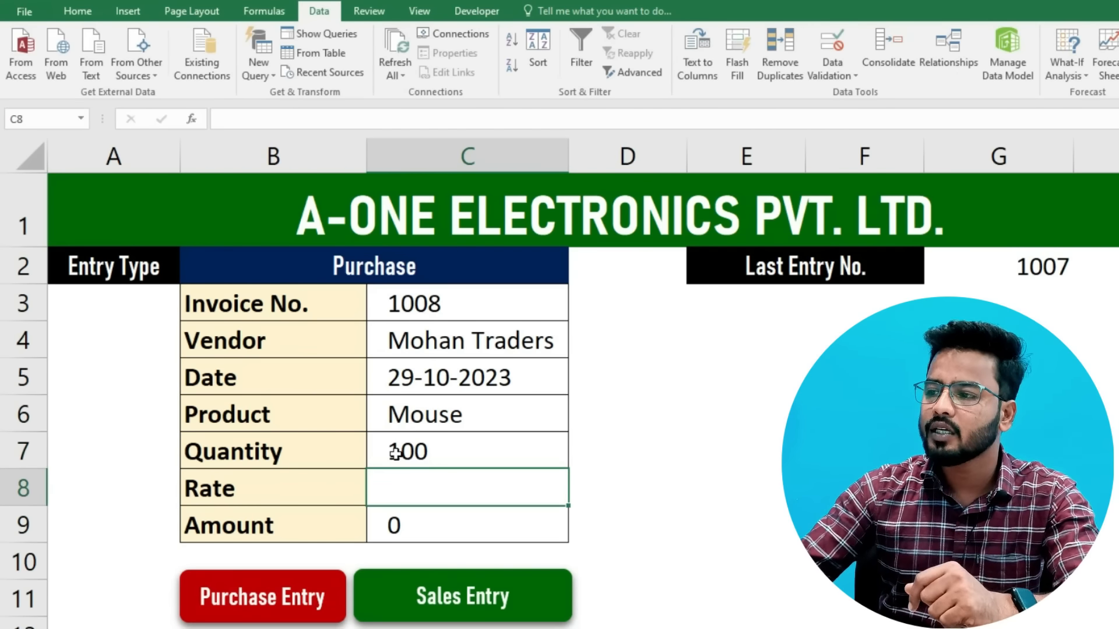
{"action": "type", "text": "60"}
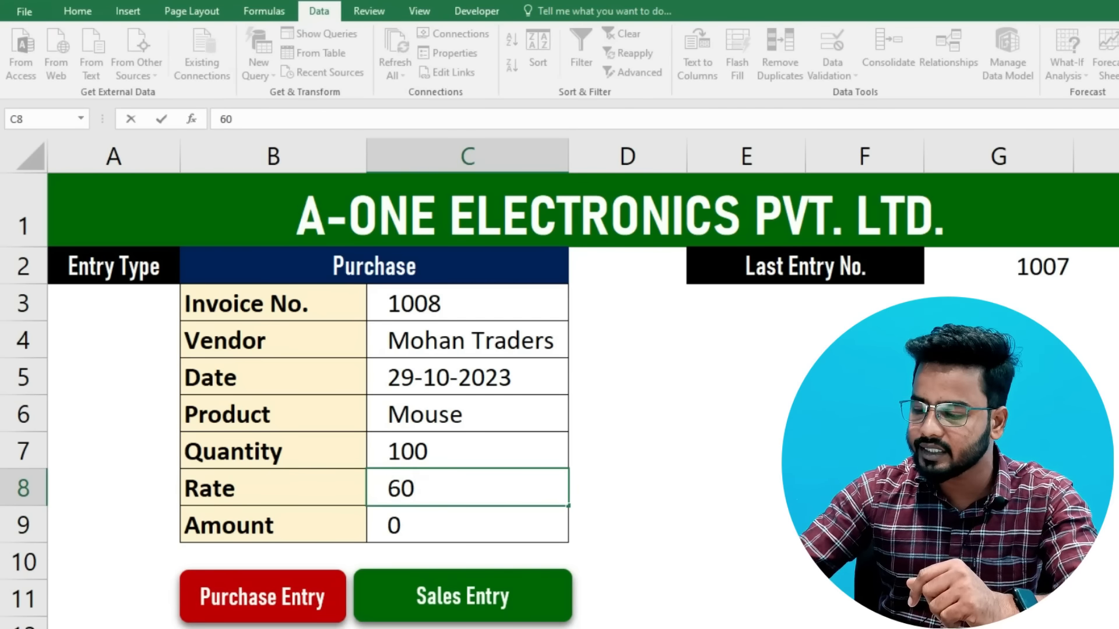
{"action": "key", "text": "Return"}
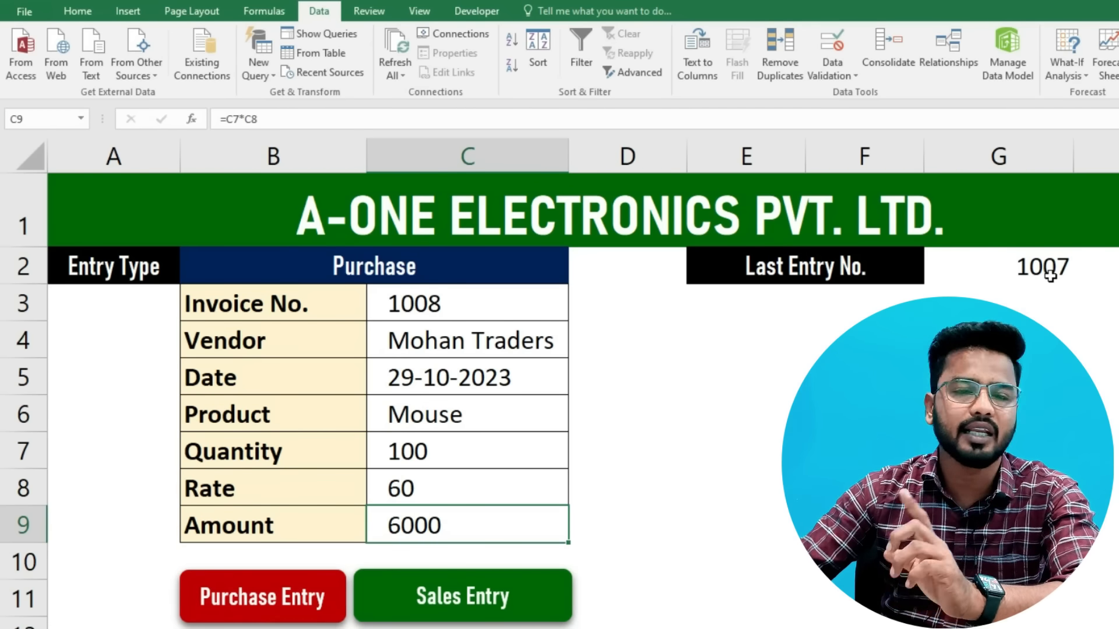
Step: Submit the completed form as a purchase entry and check the row for invoice 1008 on the Purchase Data sheet
{"action": "left_click", "coordinate": [271, 595]}
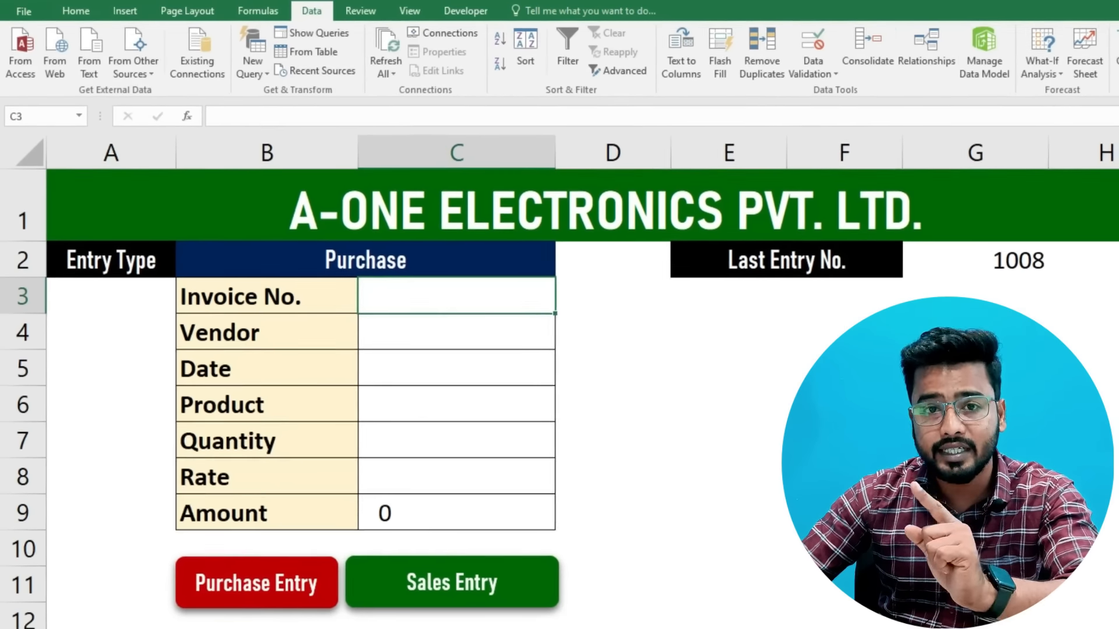
{"action": "left_click", "coordinate": [187, 620]}
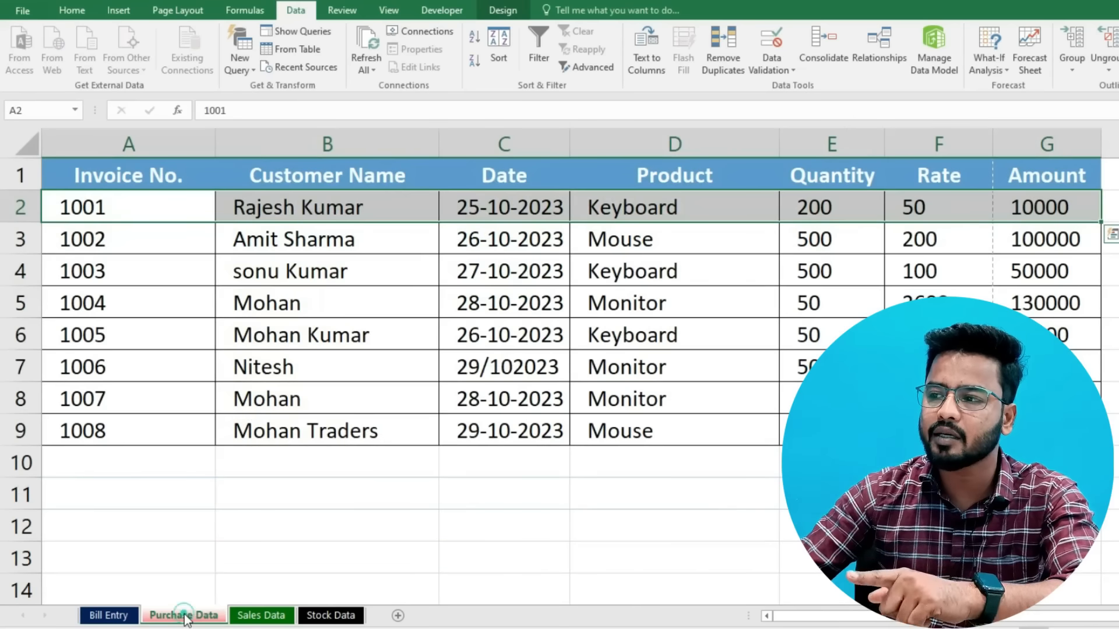
{"action": "left_click", "coordinate": [92, 430]}
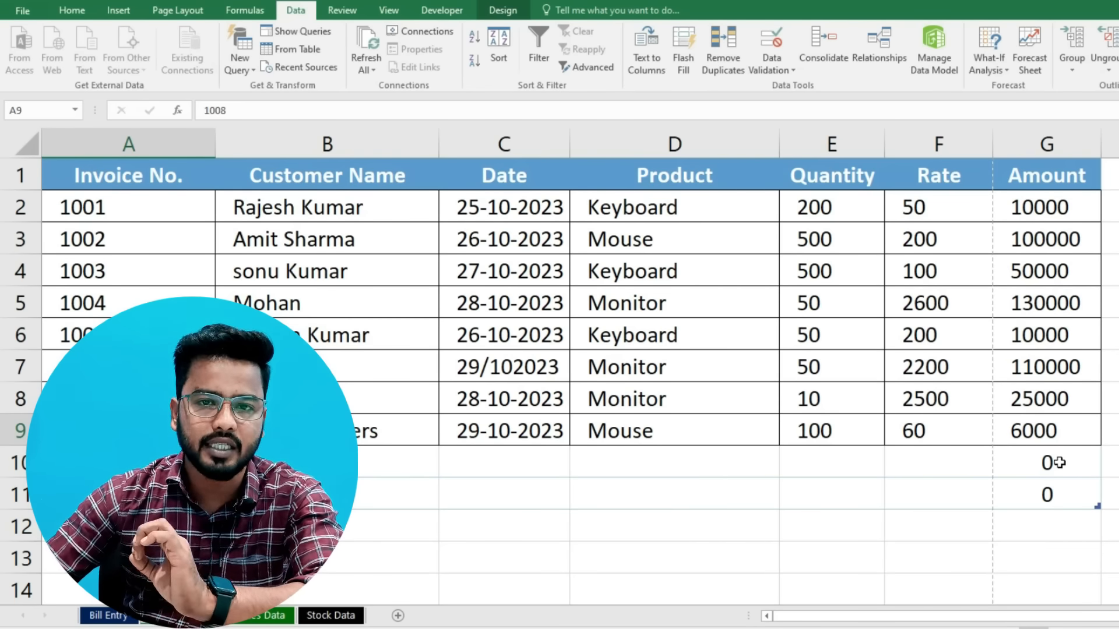
Step: Review the Sales Data sheet and examine the purchase, sales and remaining stock formulas for Mouse on the Stock Data sheet
{"action": "left_click", "coordinate": [251, 616]}
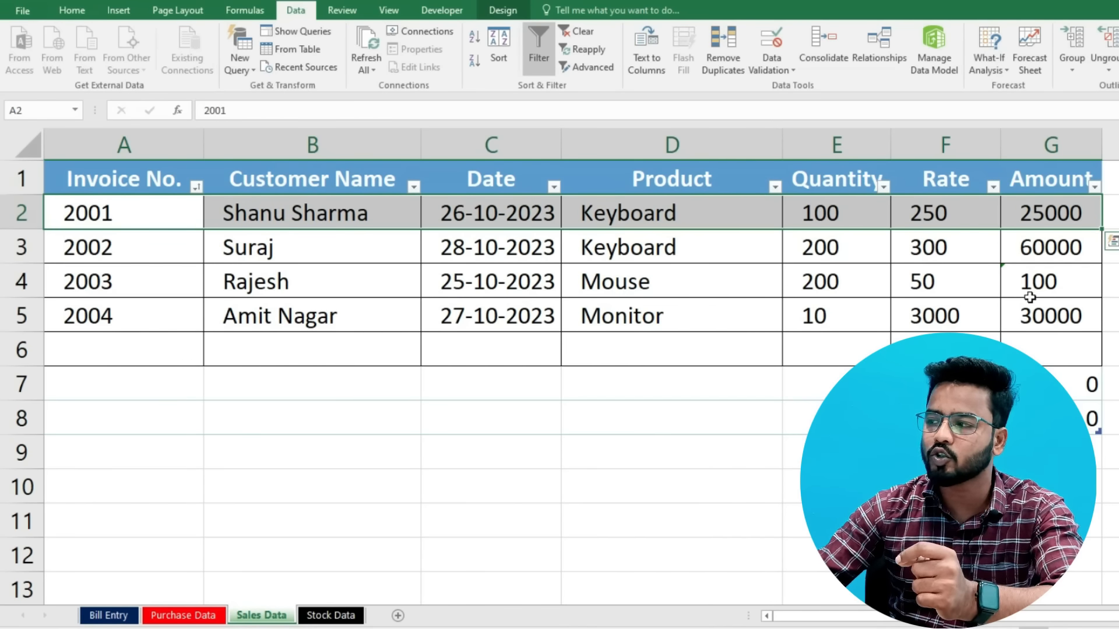
{"action": "left_click", "coordinate": [330, 616]}
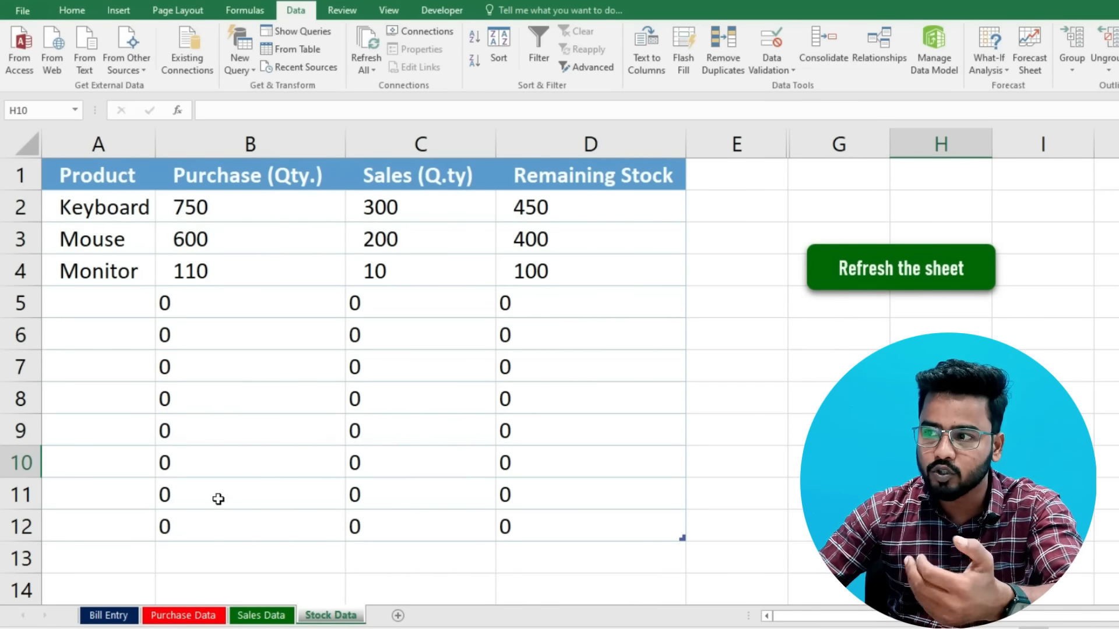
{"action": "left_click", "coordinate": [194, 237]}
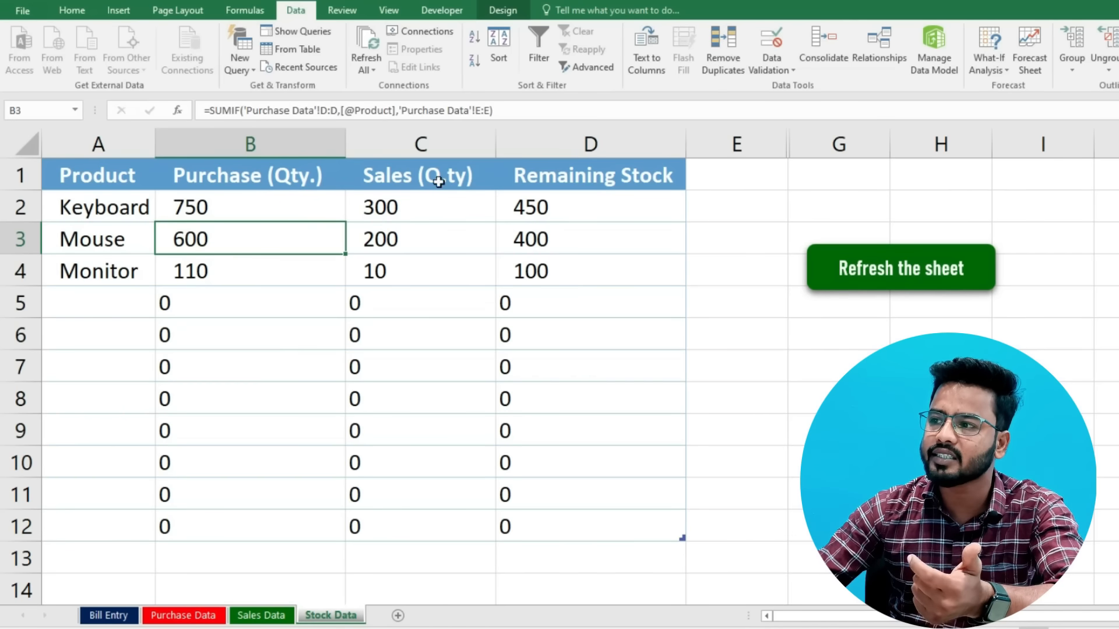
{"action": "left_click", "coordinate": [401, 239]}
{"action": "left_click", "coordinate": [537, 239]}
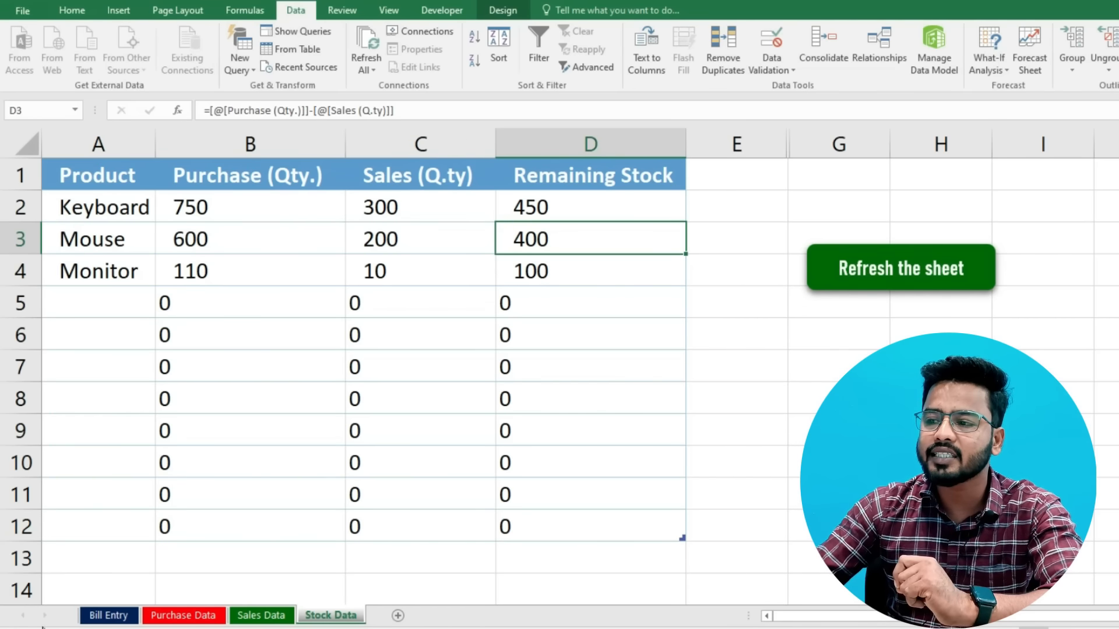
Step: Set the entry type on the Bill Entry sheet to Sales
{"action": "left_click", "coordinate": [87, 617]}
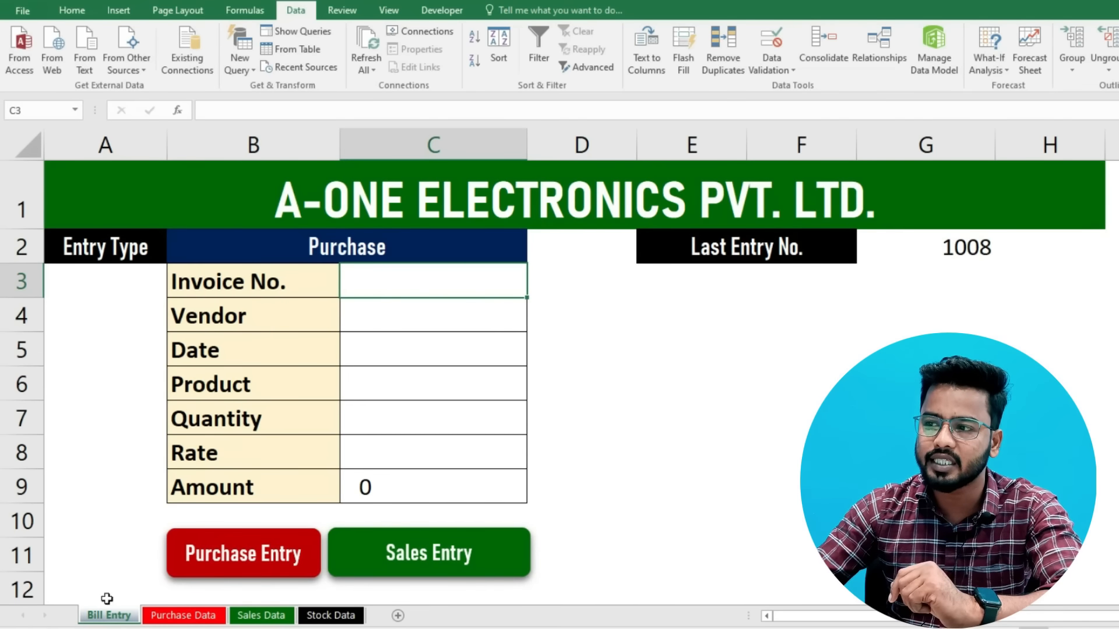
{"action": "left_click", "coordinate": [335, 247]}
{"action": "left_click", "coordinate": [537, 257]}
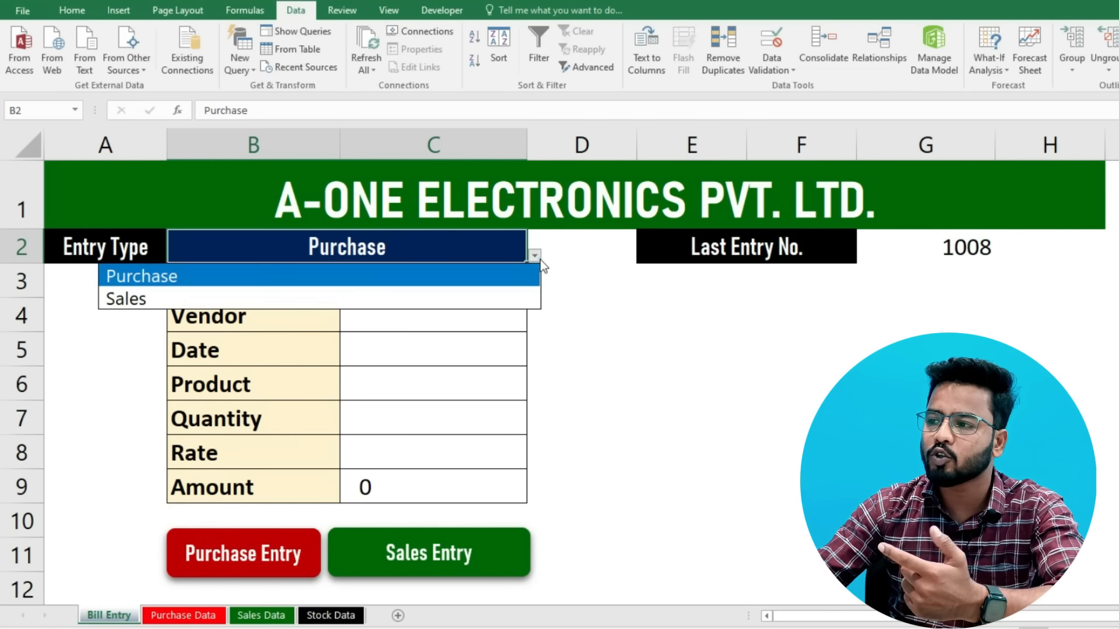
{"action": "left_click", "coordinate": [195, 297]}
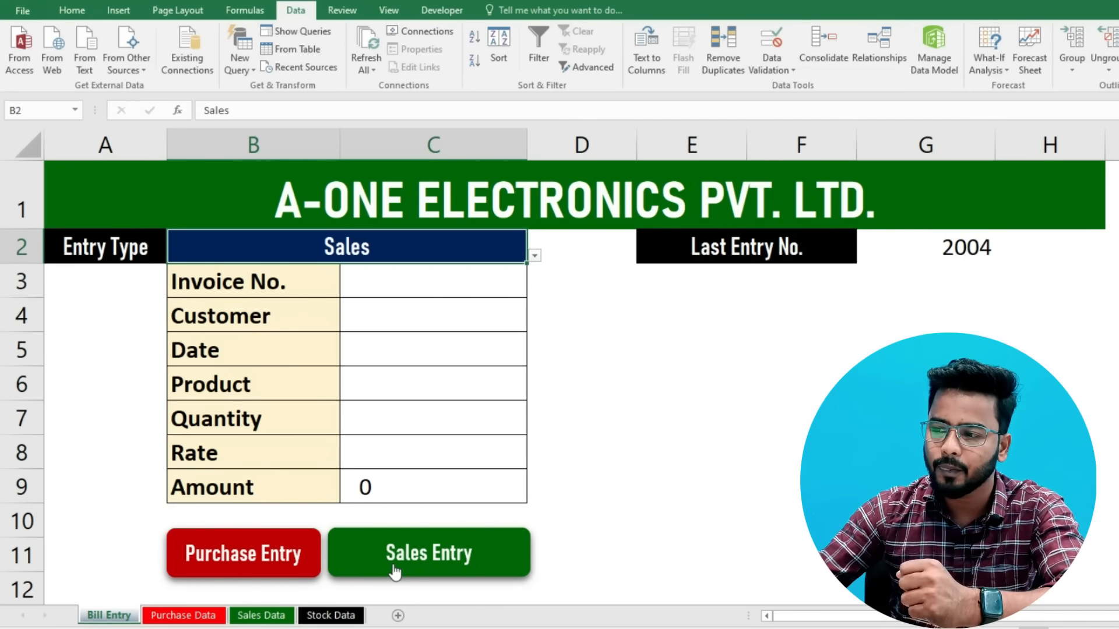
Step: Look through the Purchase Data, Sales Data and Stock Data sheets and return to the Bill Entry sheet
{"action": "left_click", "coordinate": [183, 615]}
{"action": "left_click", "coordinate": [261, 616]}
{"action": "left_click", "coordinate": [329, 617]}
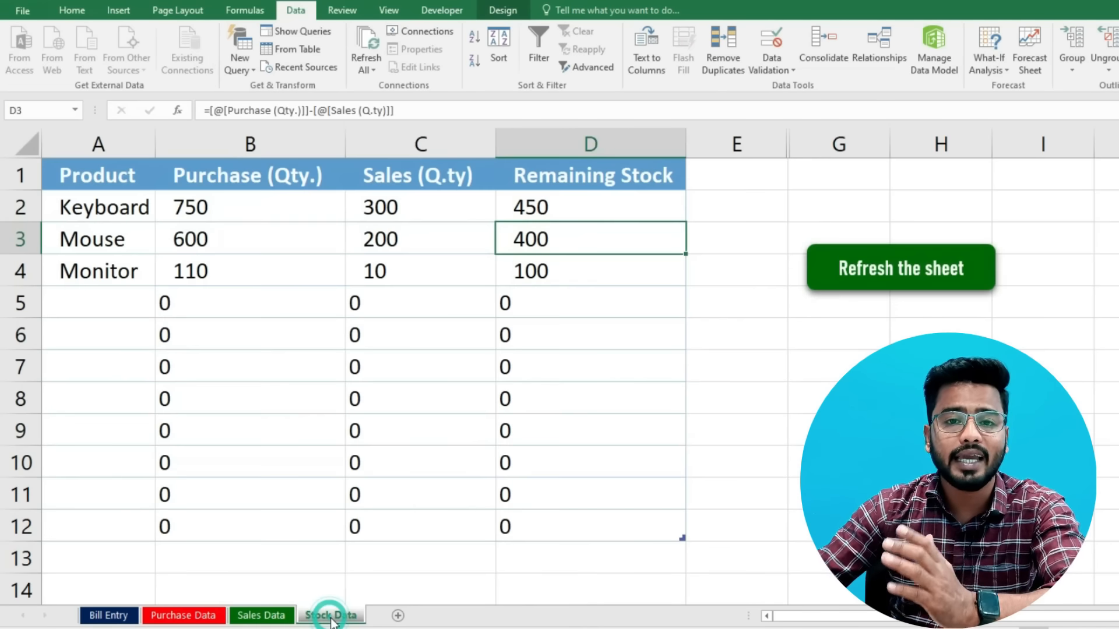
{"action": "left_click", "coordinate": [106, 616]}
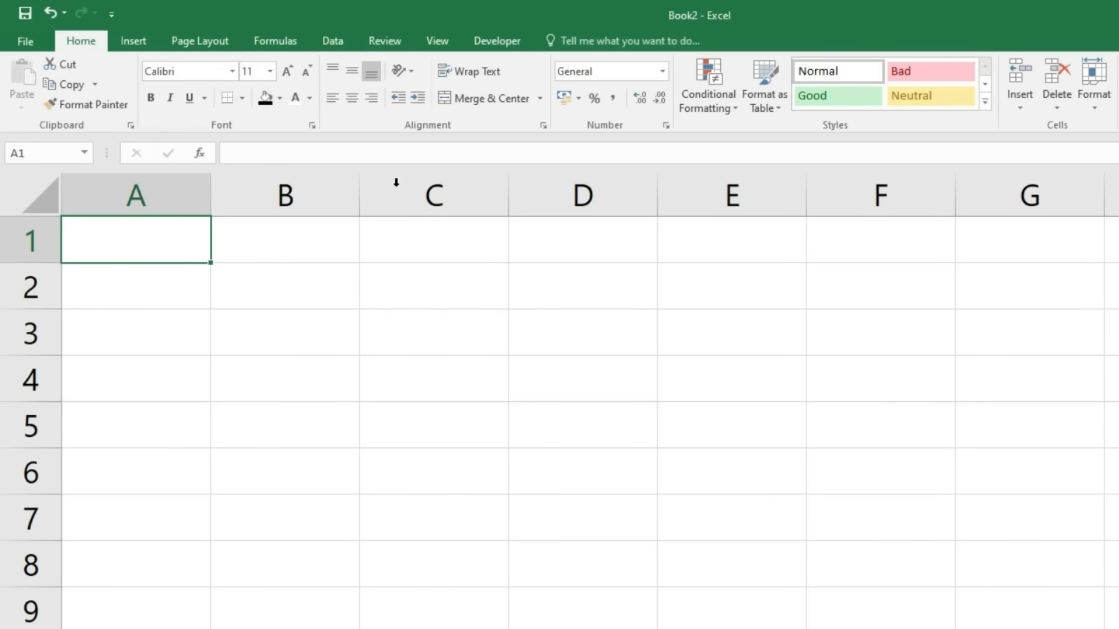
Step: In the blank workbook Book2, merge and center rows 1 and 2 from column A to beyond column G
{"action": "left_click_drag", "start_coordinate": [115, 242], "coordinate": [1118, 285]}
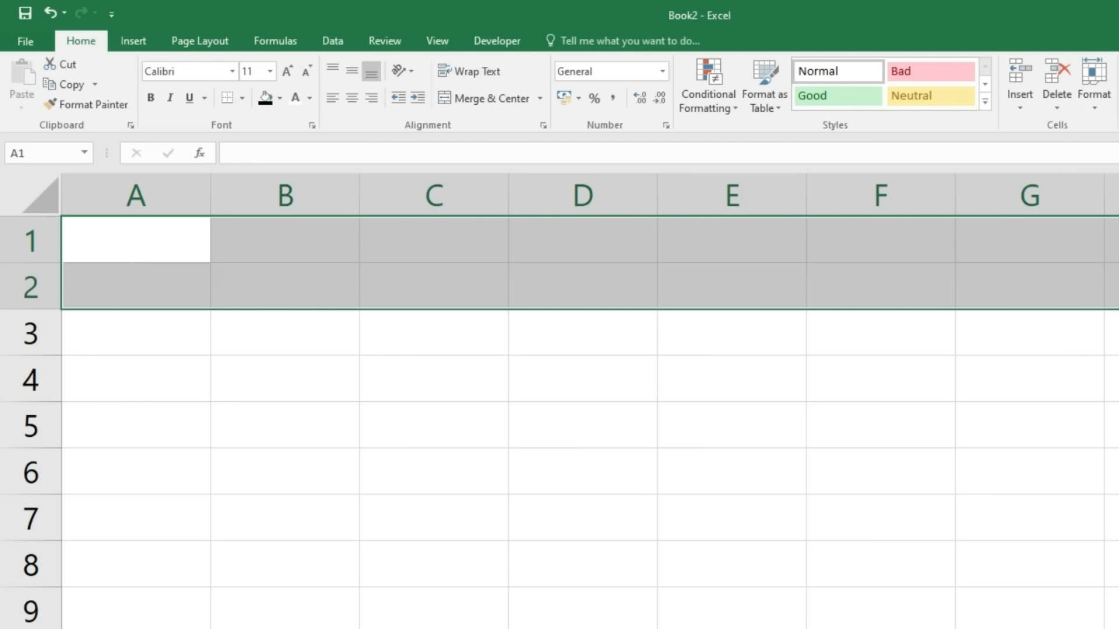
{"action": "left_click", "coordinate": [475, 105]}
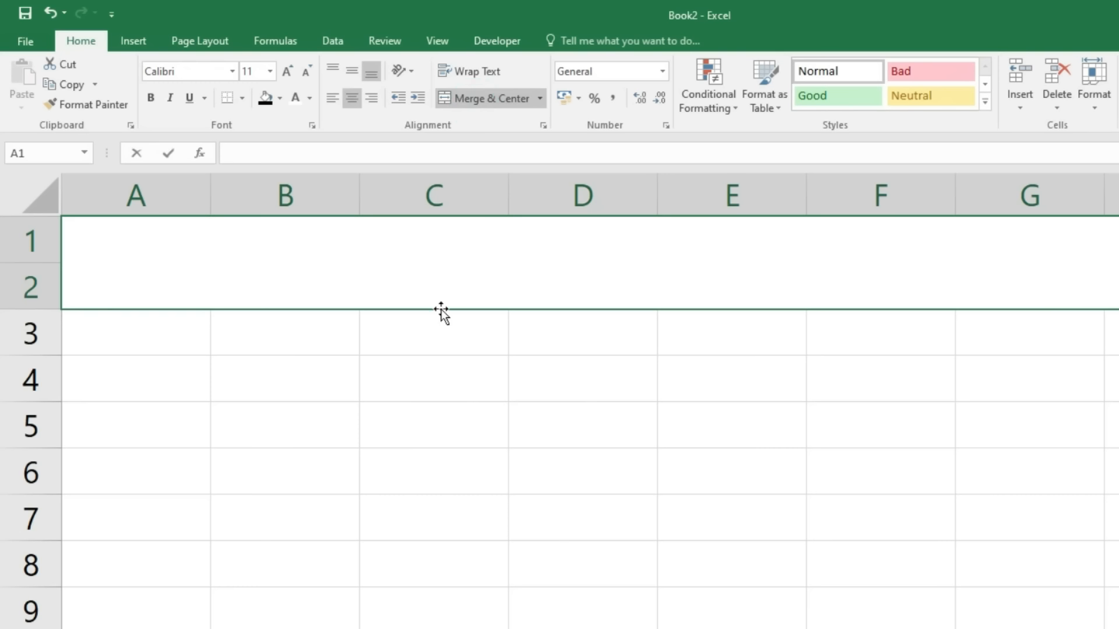
Step: Enter the title "A-ONE ELECTRONICS PVT. LTD." in the merged header and increase its font size to 18
{"action": "type", "text": "A-ONE ELECTRONICS PVT. LTD."}
{"action": "left_click", "coordinate": [497, 364]}
{"action": "left_click", "coordinate": [513, 285]}
{"action": "left_click", "coordinate": [286, 71]}
{"action": "left_click", "coordinate": [287, 71]}
{"action": "left_click", "coordinate": [286, 71]}
{"action": "left_click", "coordinate": [286, 71]}
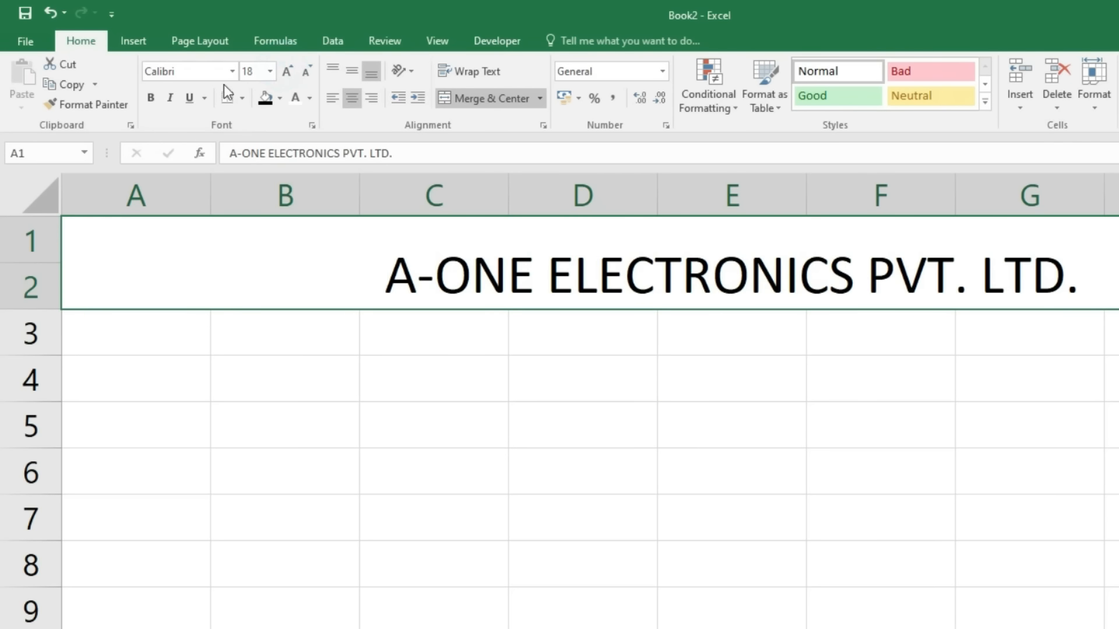
Step: Set the title's font to Bahnschrift SemiBold SemiConden and its size to 22
{"action": "left_click", "coordinate": [232, 72]}
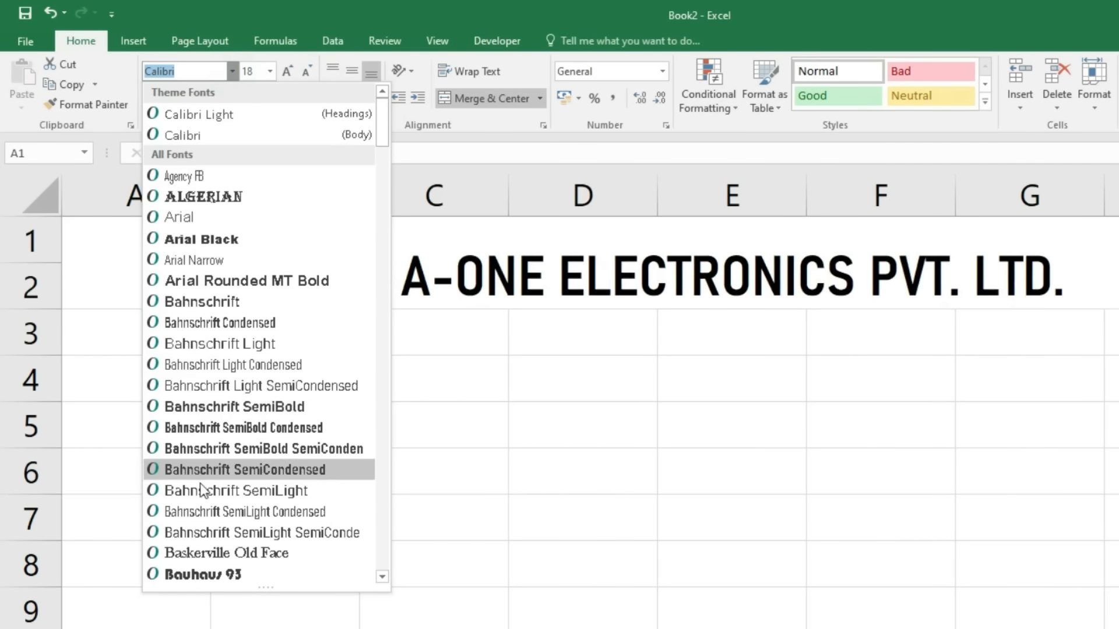
{"action": "scroll", "coordinate": [229, 541], "scroll_direction": "down", "scroll_amount": 2}
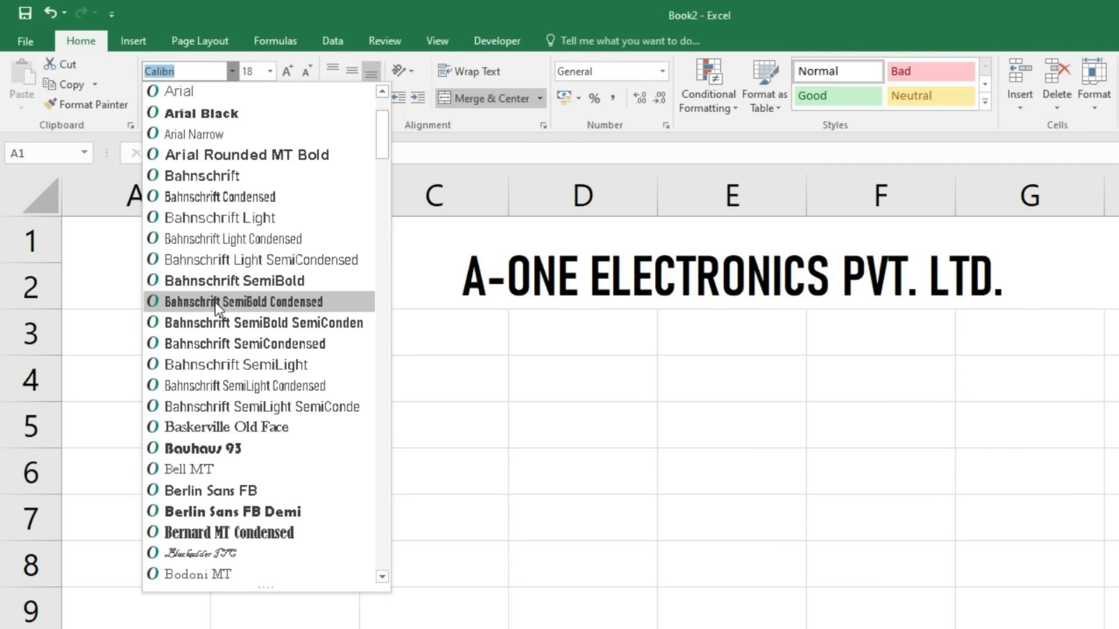
{"action": "left_click", "coordinate": [214, 322]}
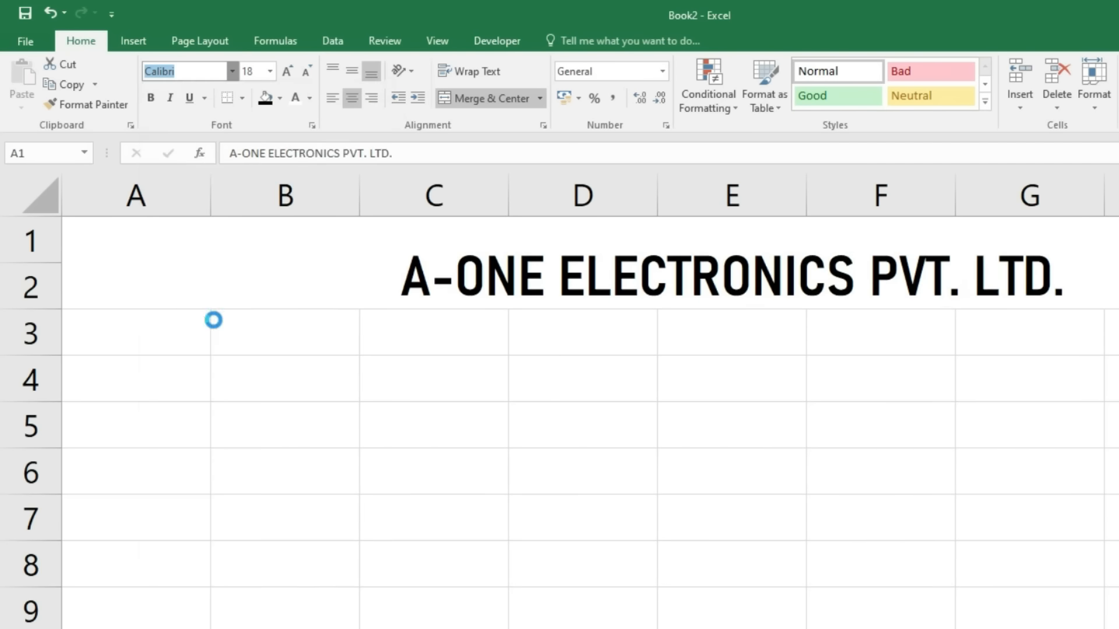
{"action": "left_click", "coordinate": [287, 71]}
{"action": "left_click", "coordinate": [287, 71]}
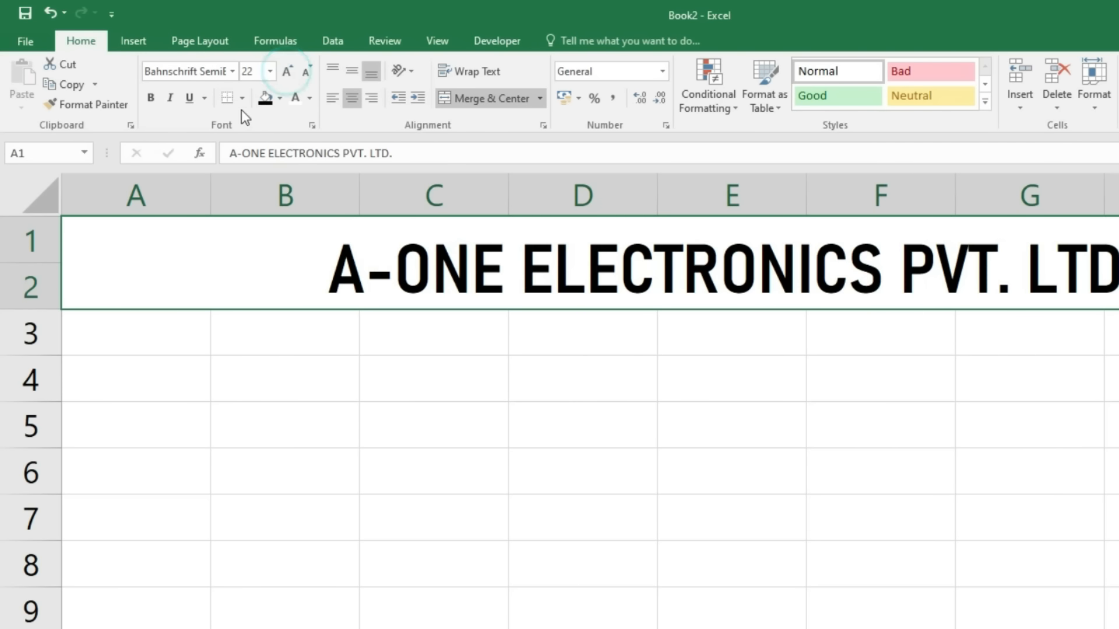
Step: Fill the title header with the darkest green from the standard color palette and make its text white
{"action": "left_click", "coordinate": [281, 98]}
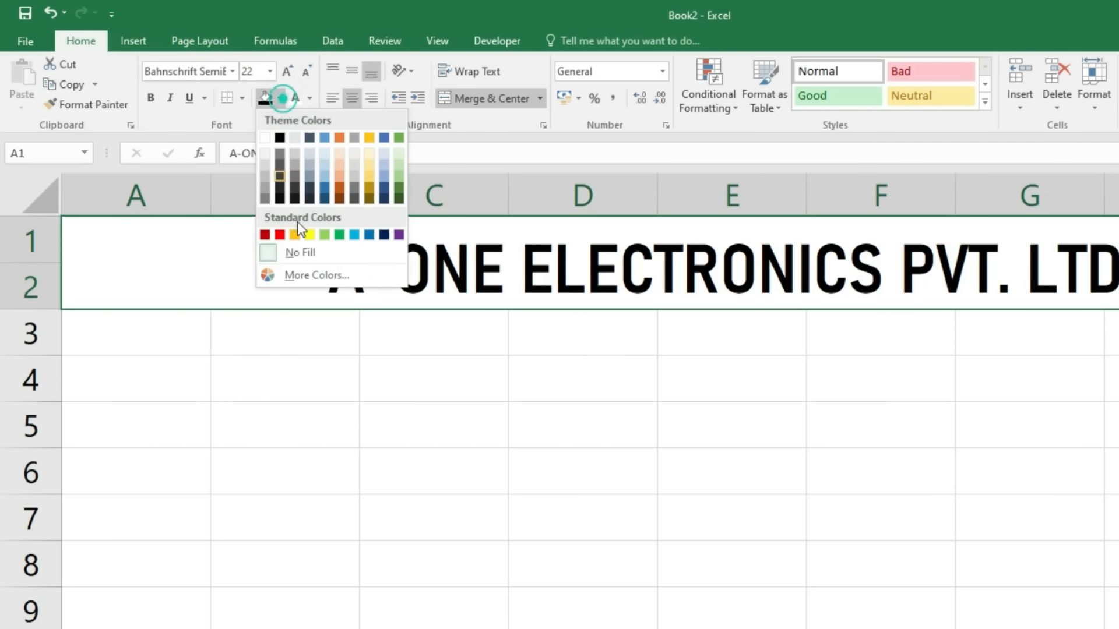
{"action": "left_click", "coordinate": [302, 273]}
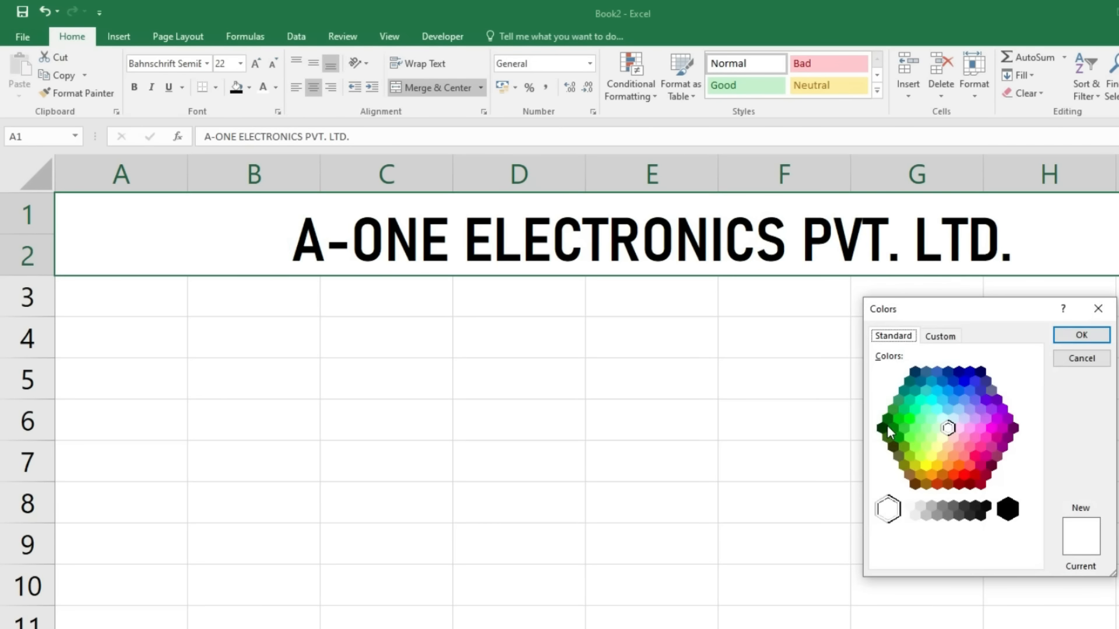
{"action": "left_click", "coordinate": [884, 429]}
{"action": "left_click", "coordinate": [1061, 336]}
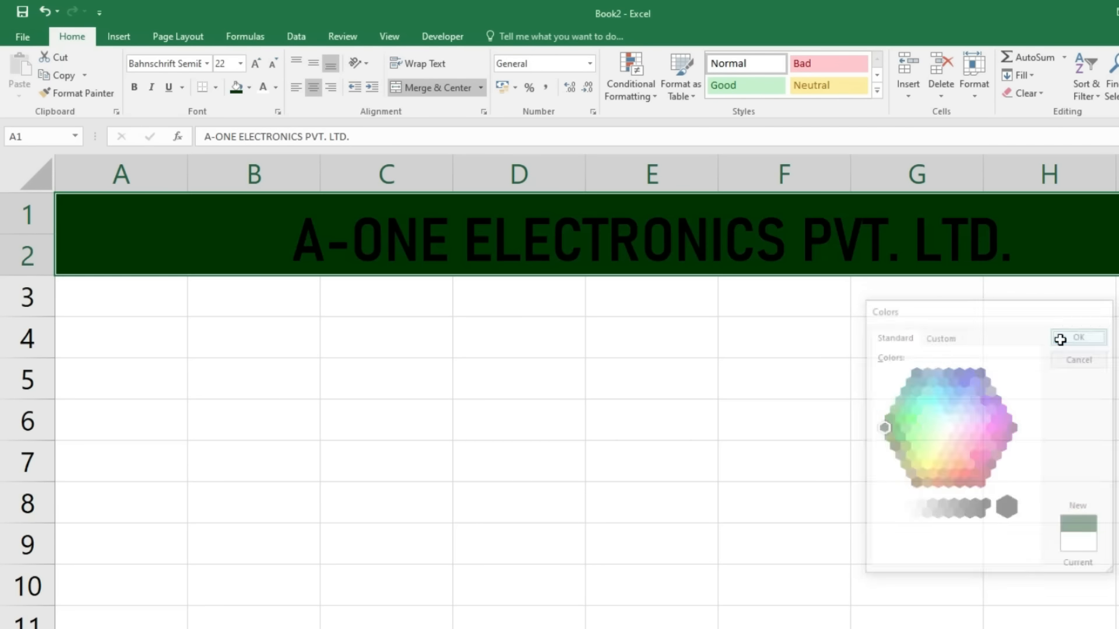
{"action": "left_click", "coordinate": [266, 88]}
Step: Merge and center A3:B3 and enter the label "Entry Type" there
{"action": "left_click_drag", "start_coordinate": [93, 307], "coordinate": [237, 310]}
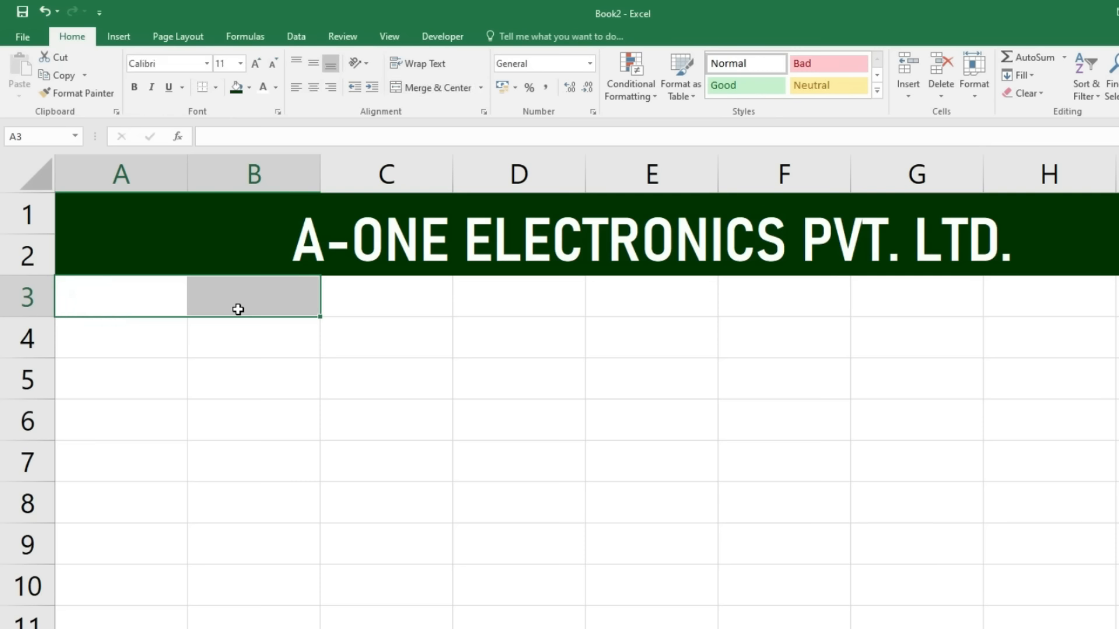
{"action": "left_click", "coordinate": [410, 88]}
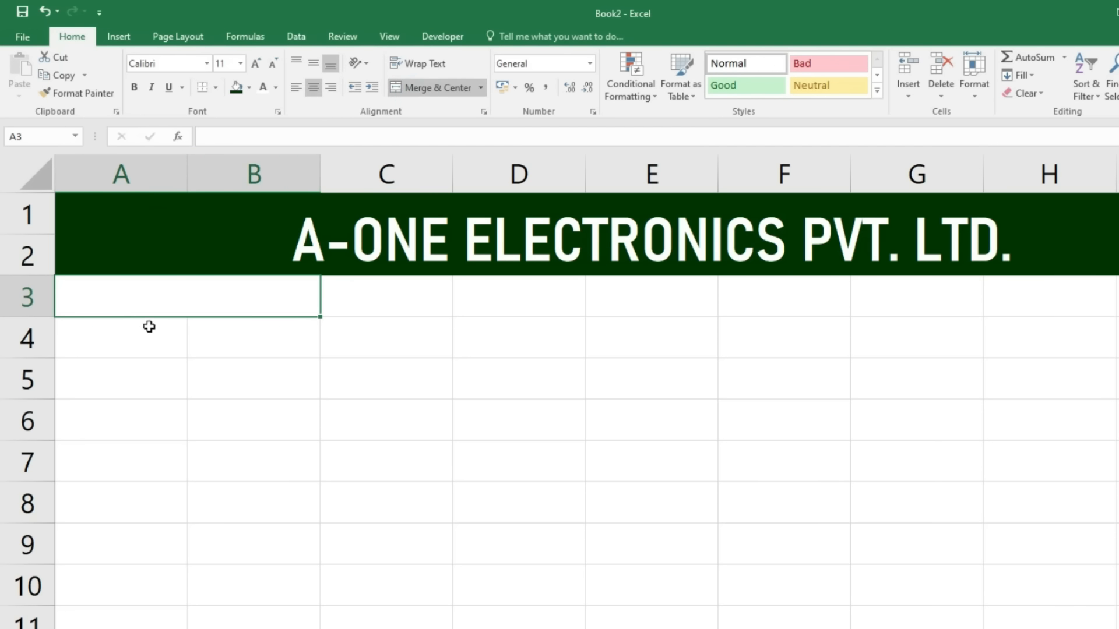
{"action": "type", "text": "Entry"}
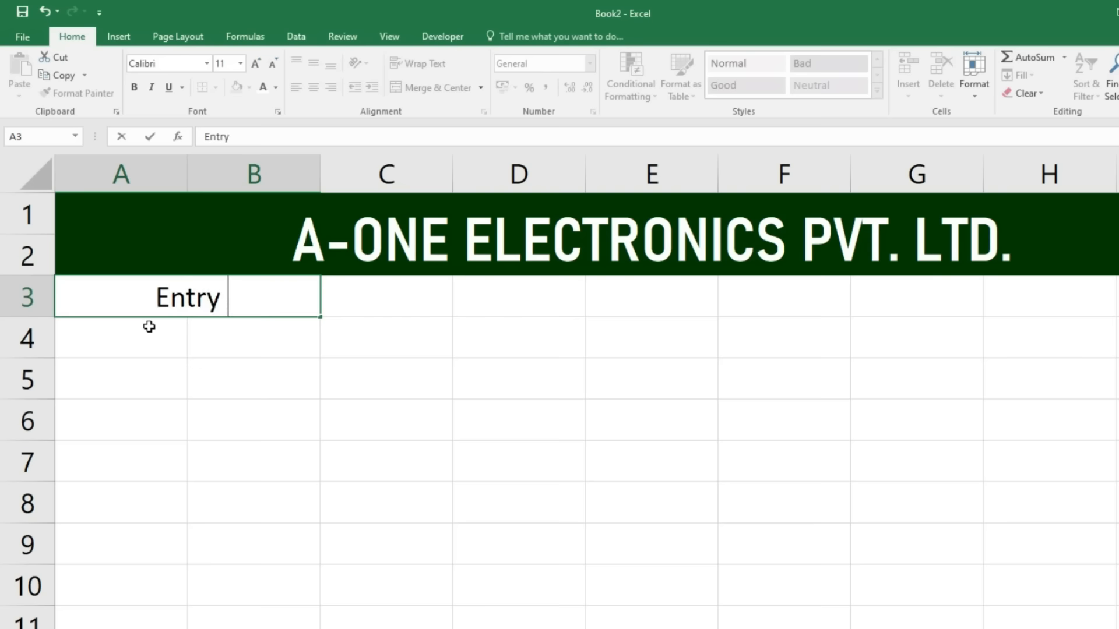
{"action": "type", "text": " Type"}
{"action": "key", "text": "Tab"}
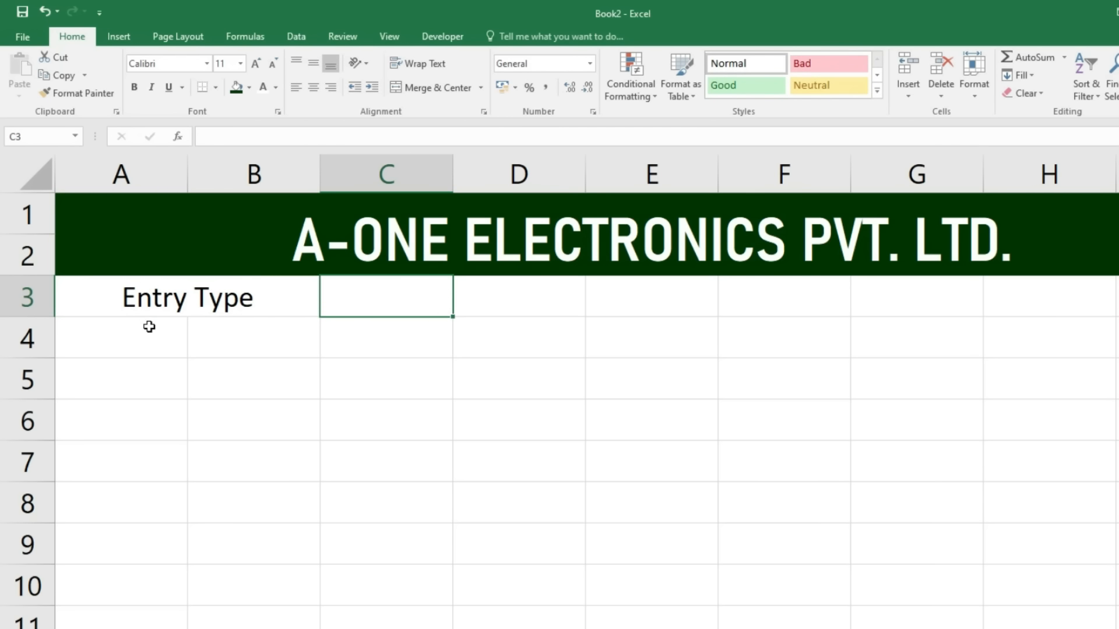
Step: Widen column C to about twice the width of the neighbouring columns
{"action": "left_click_drag", "start_coordinate": [452, 175], "coordinate": [530, 184]}
{"action": "scroll", "coordinate": [735, 459], "scroll_direction": "down", "scroll_amount": 2, "text": "ctrl"}
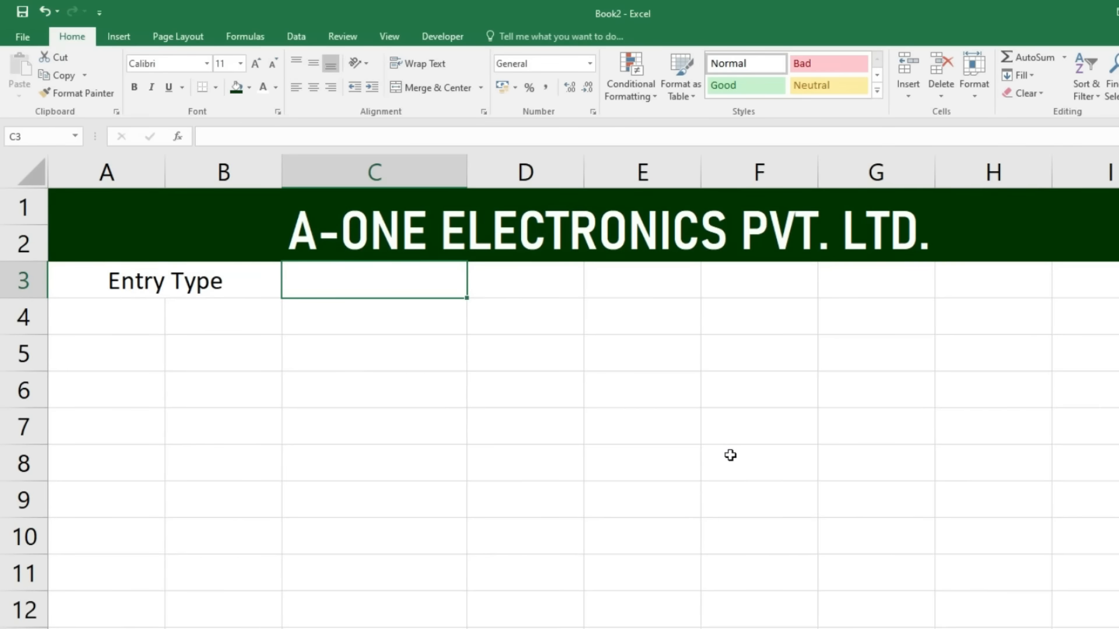
{"action": "left_click_drag", "start_coordinate": [467, 174], "coordinate": [504, 186]}
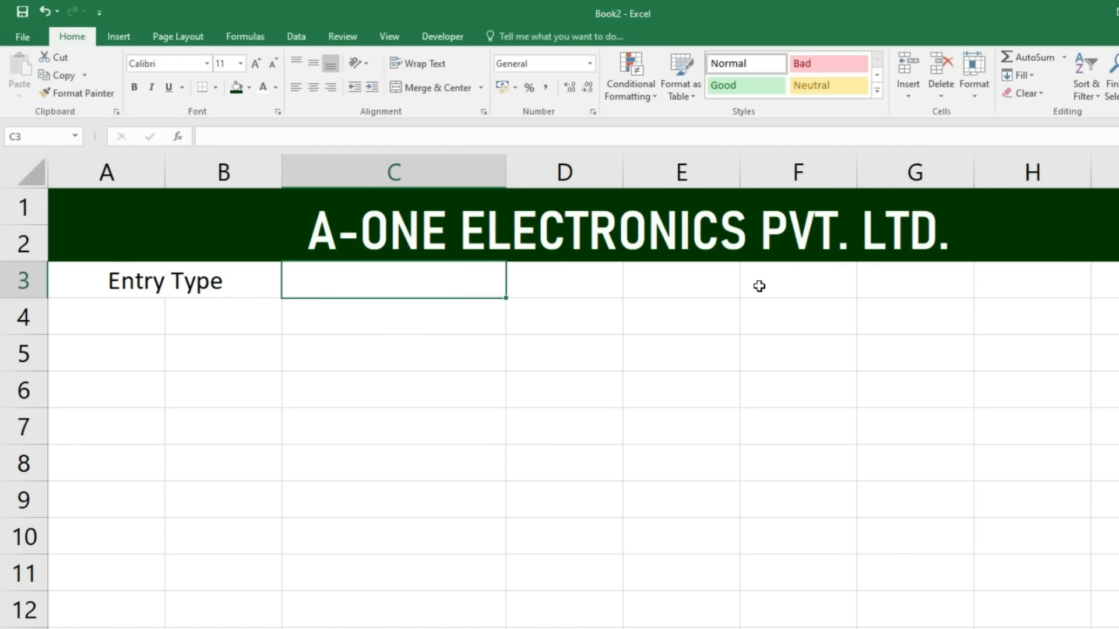
Step: Add a merged and centered "Last Entry" label across F3:G3 and widen column H beside it
{"action": "left_click_drag", "start_coordinate": [747, 285], "coordinate": [866, 282]}
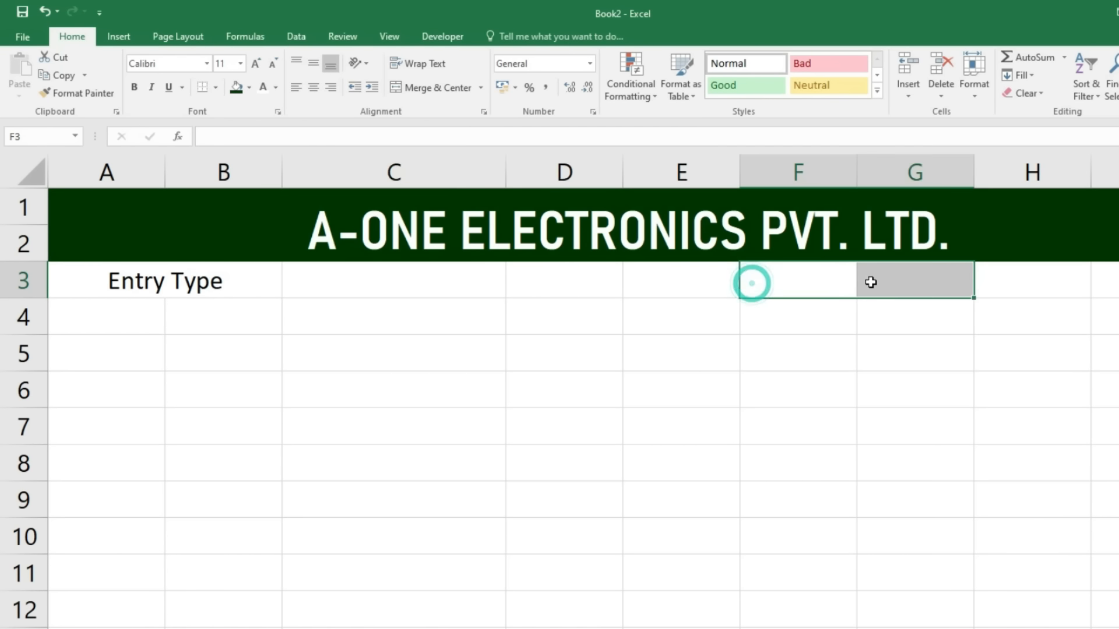
{"action": "left_click", "coordinate": [425, 93]}
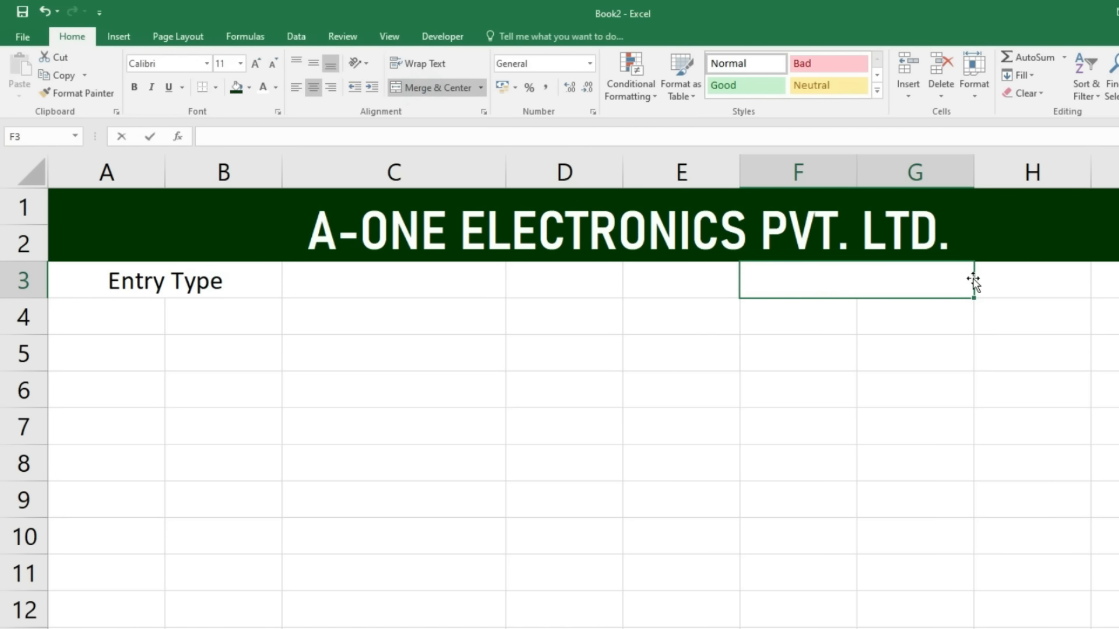
{"action": "type", "text": "Laast"}
{"action": "key", "text": "BackSpace"}
{"action": "key", "text": "BackSpace"}
{"action": "key", "text": "BackSpace"}
{"action": "type", "text": "st Entry"}
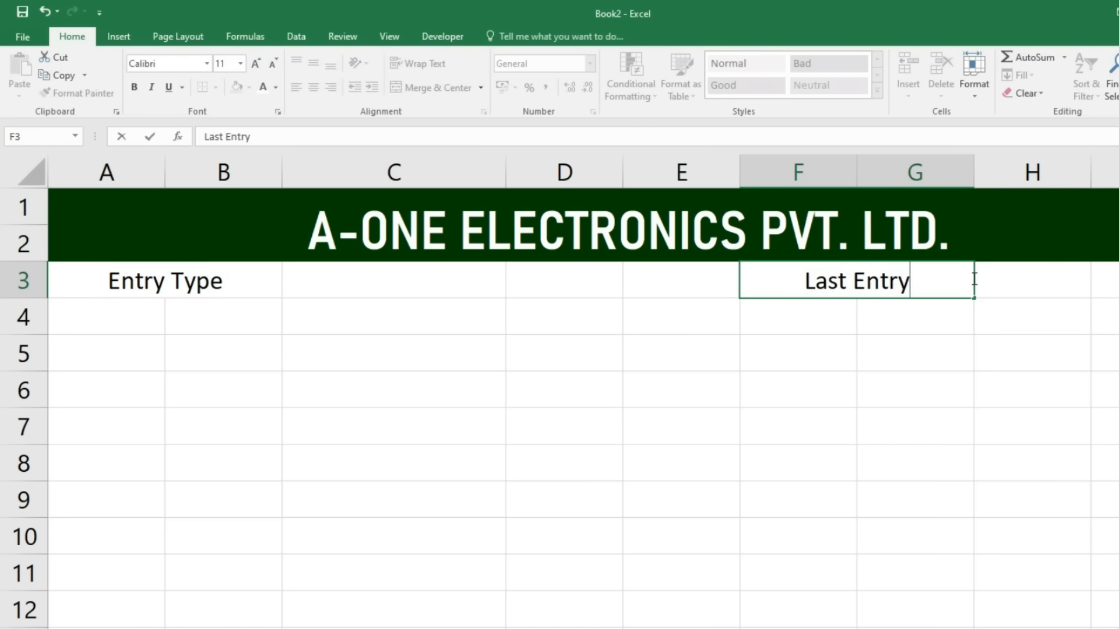
{"action": "key", "text": "Tab"}
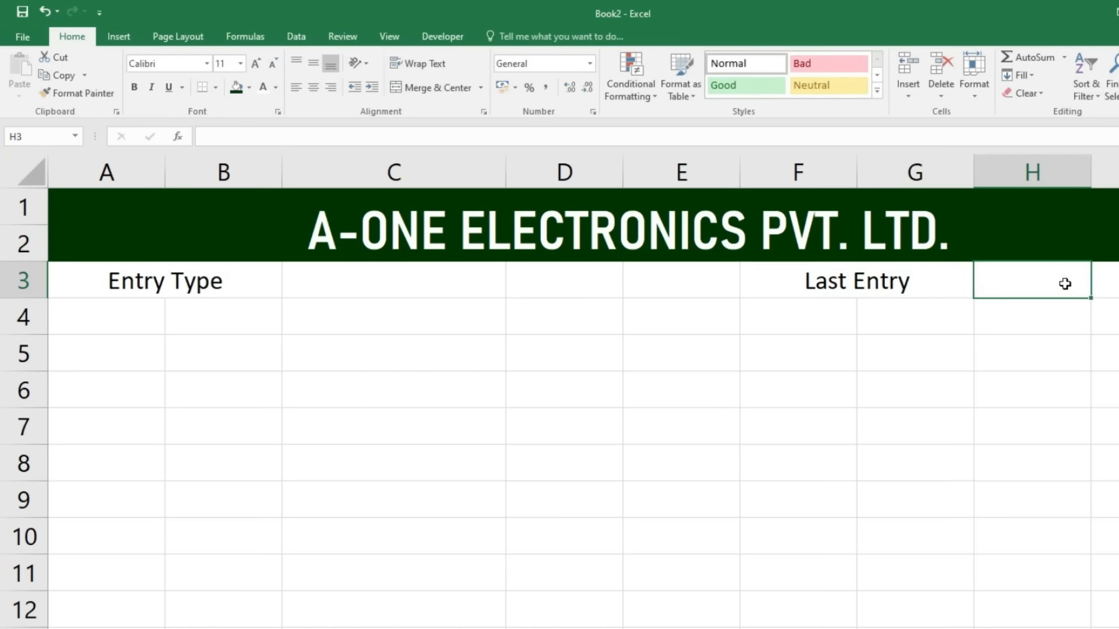
{"action": "left_click_drag", "start_coordinate": [1091, 173], "coordinate": [1114, 167]}
Step: Format the Entry Type label with a black fill and bold white text
{"action": "left_click", "coordinate": [206, 274]}
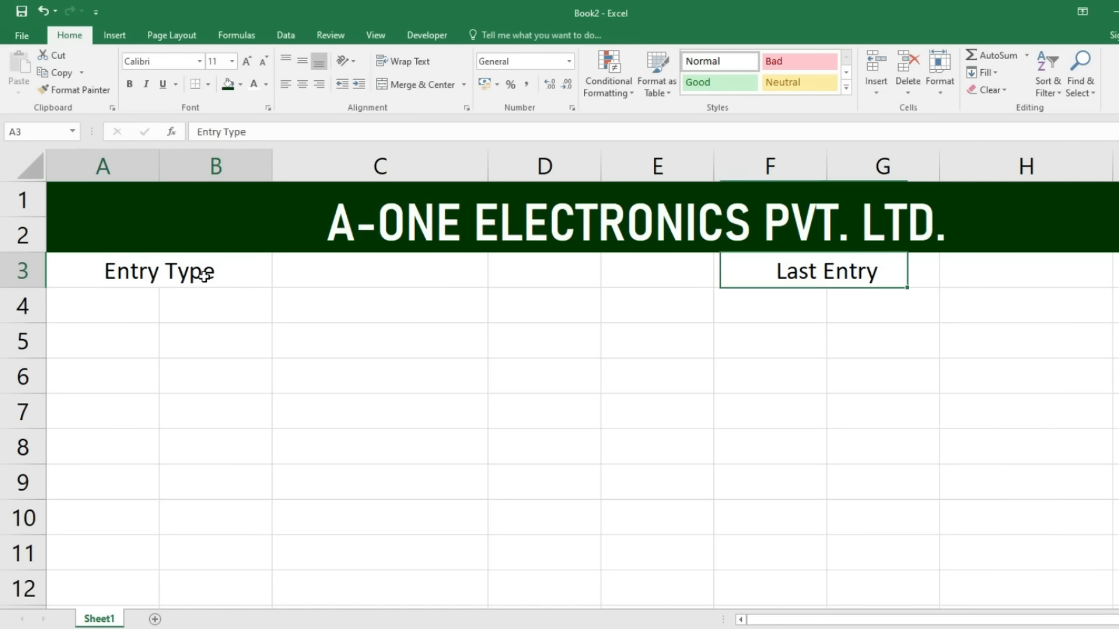
{"action": "left_click", "coordinate": [227, 85]}
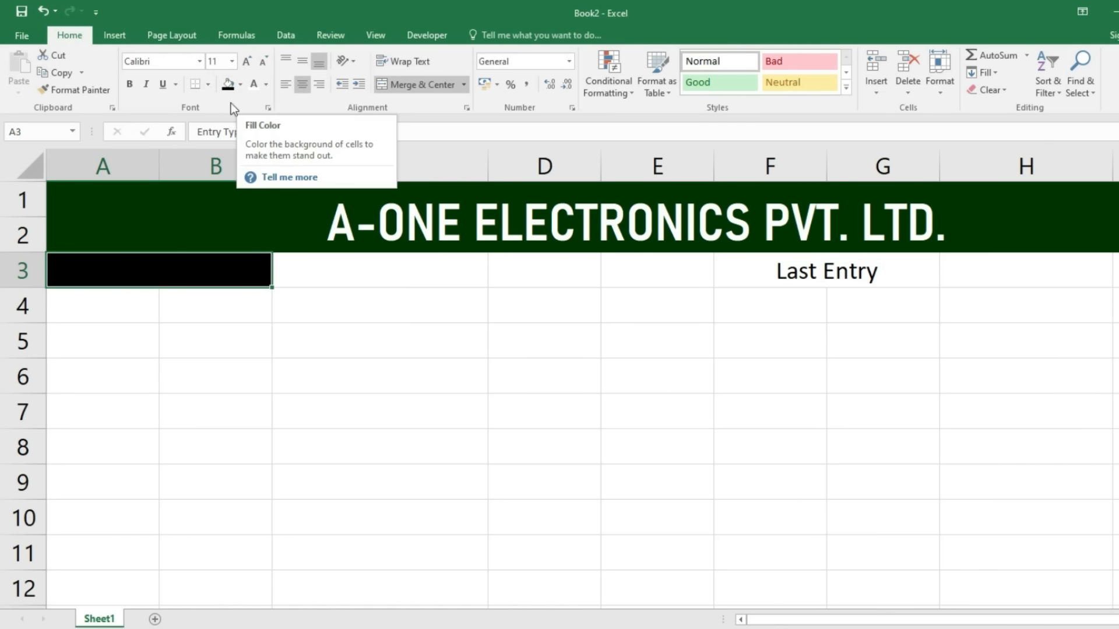
{"action": "left_click", "coordinate": [254, 84]}
{"action": "left_click", "coordinate": [129, 85]}
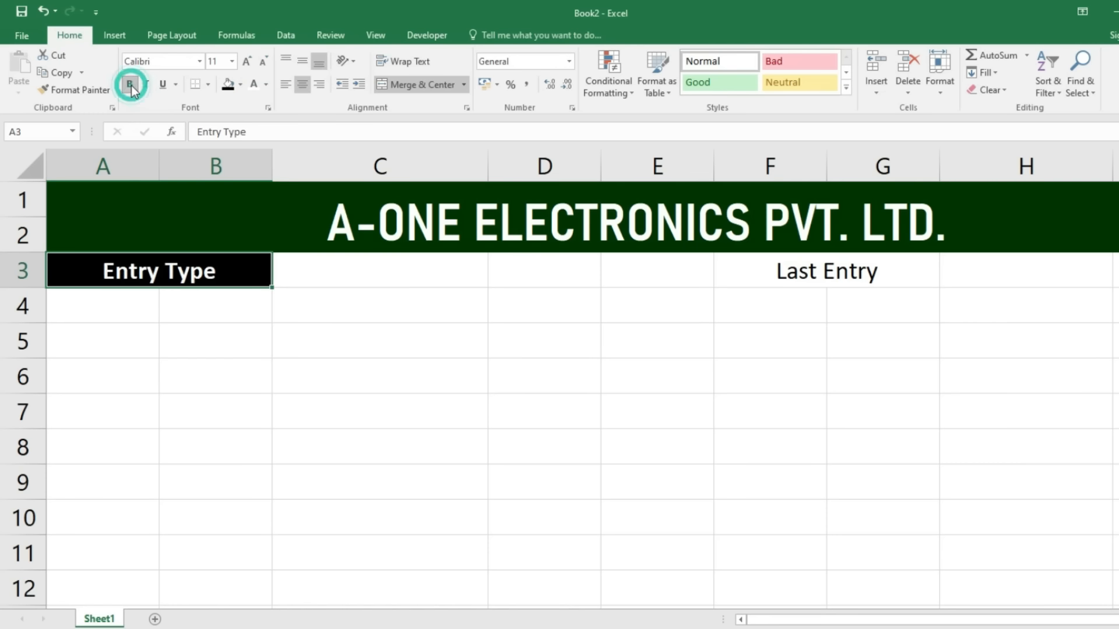
Step: Fill the entry type input cell C3 with the standard dark blue color
{"action": "left_click", "coordinate": [363, 272]}
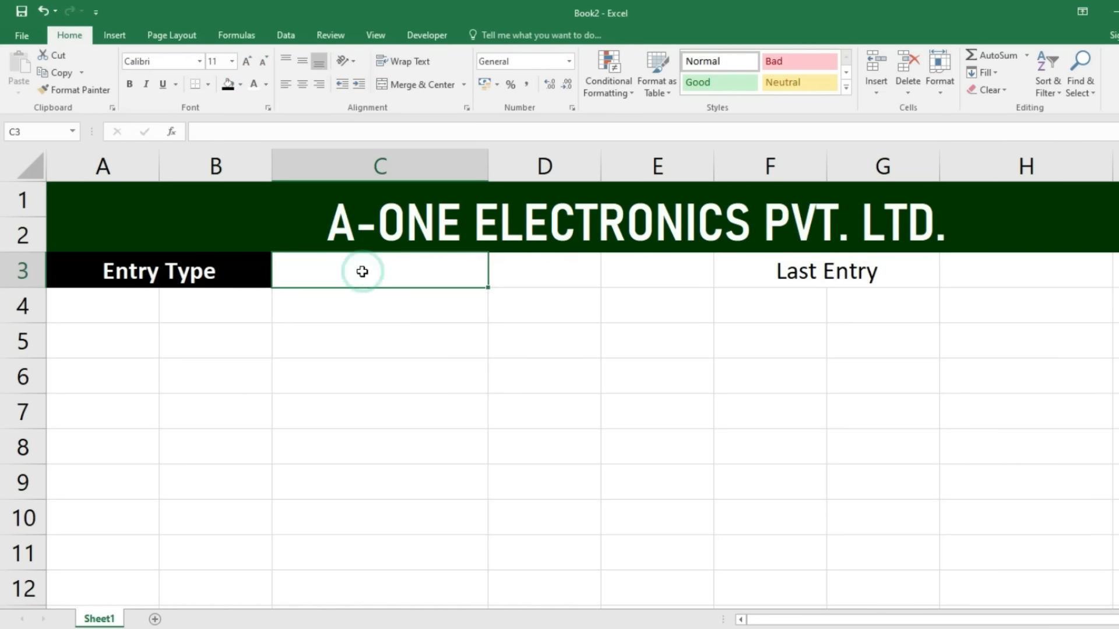
{"action": "left_click", "coordinate": [241, 85]}
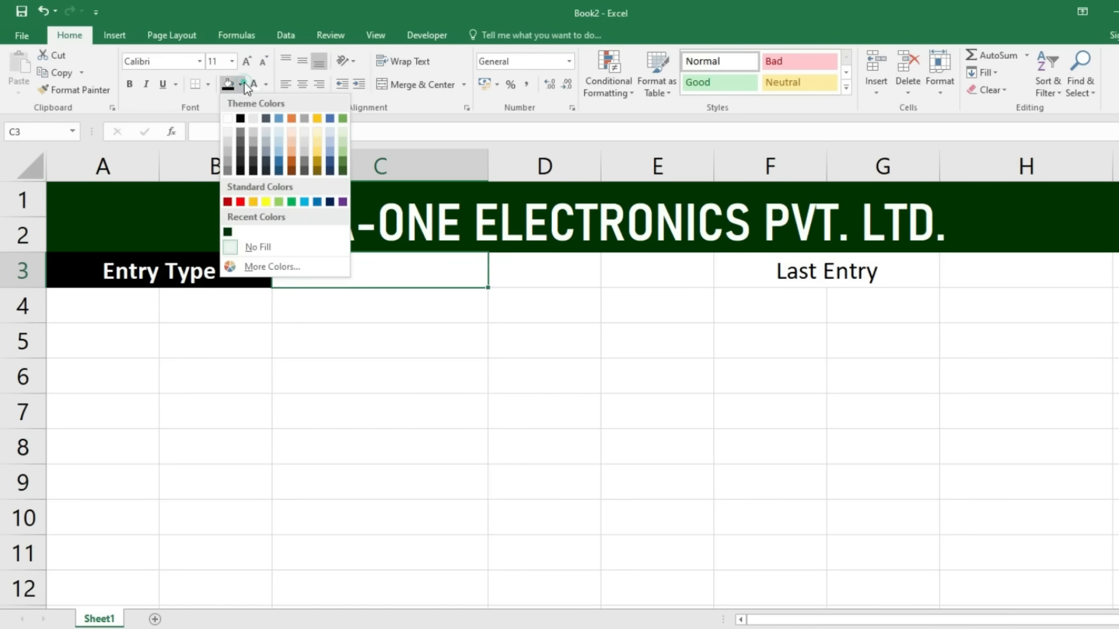
{"action": "left_click", "coordinate": [333, 202]}
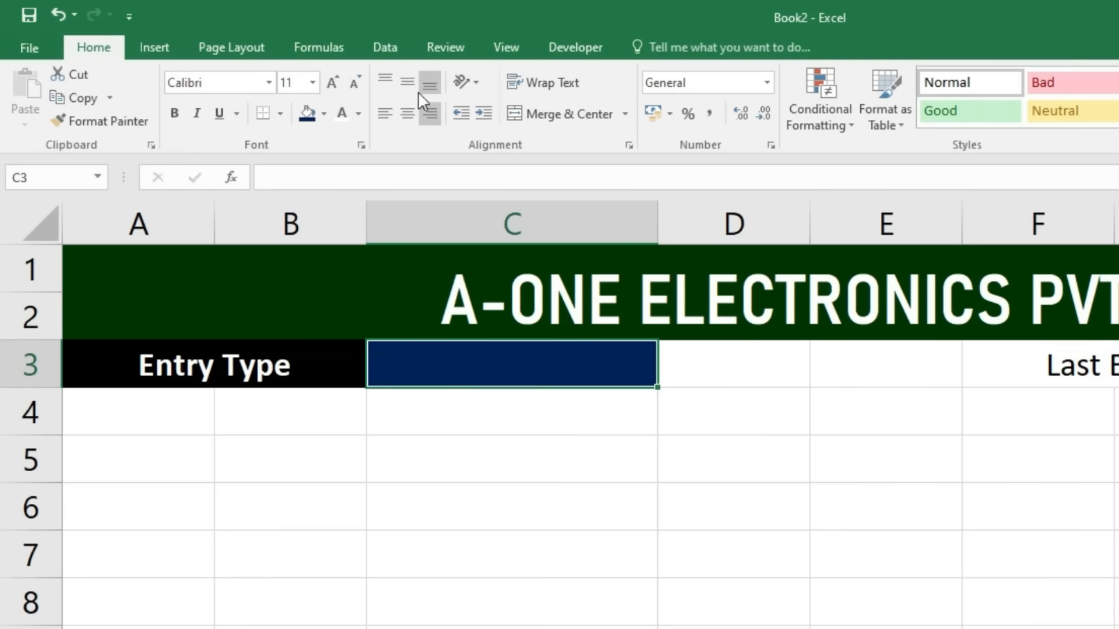
Step: Add list data validation to cell C3 with the source "Purchase, Sale"
{"action": "left_click", "coordinate": [387, 49]}
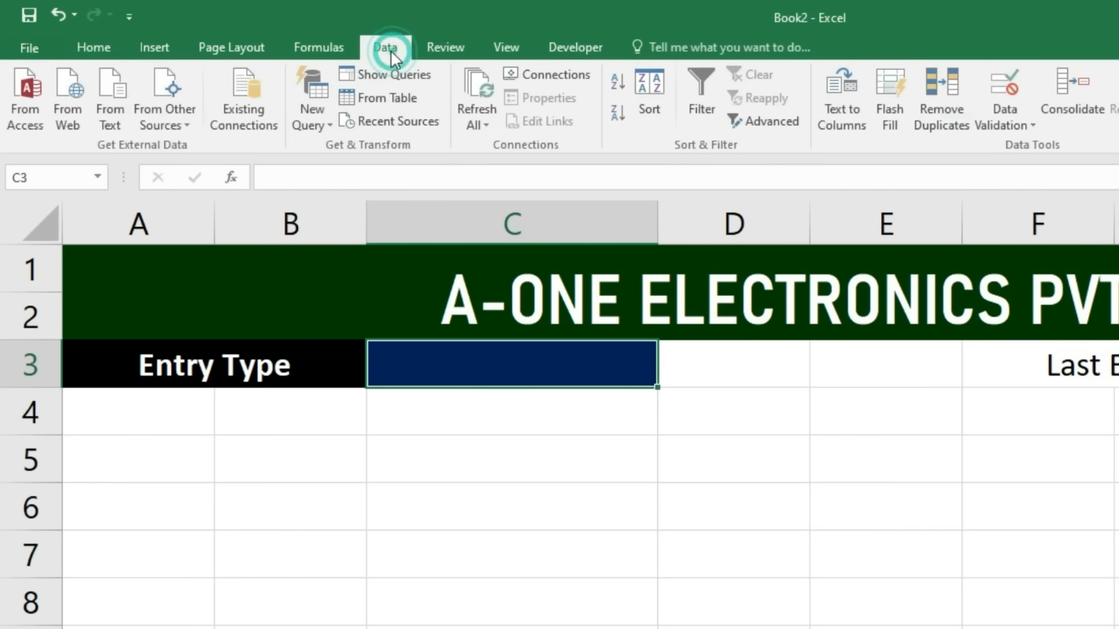
{"action": "left_click", "coordinate": [997, 85]}
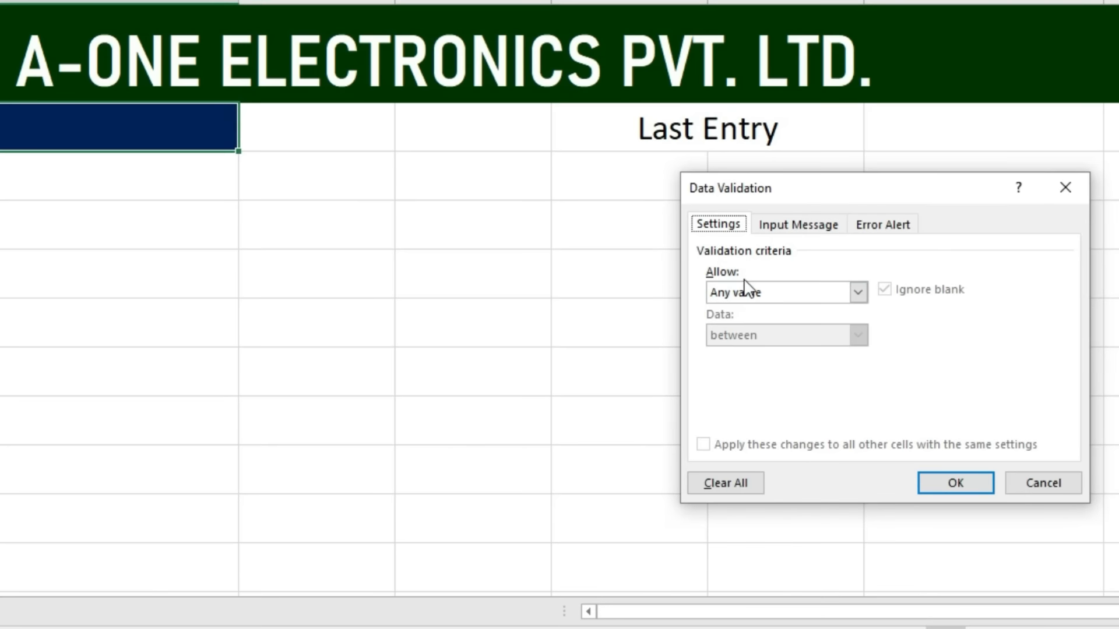
{"action": "left_click", "coordinate": [859, 292]}
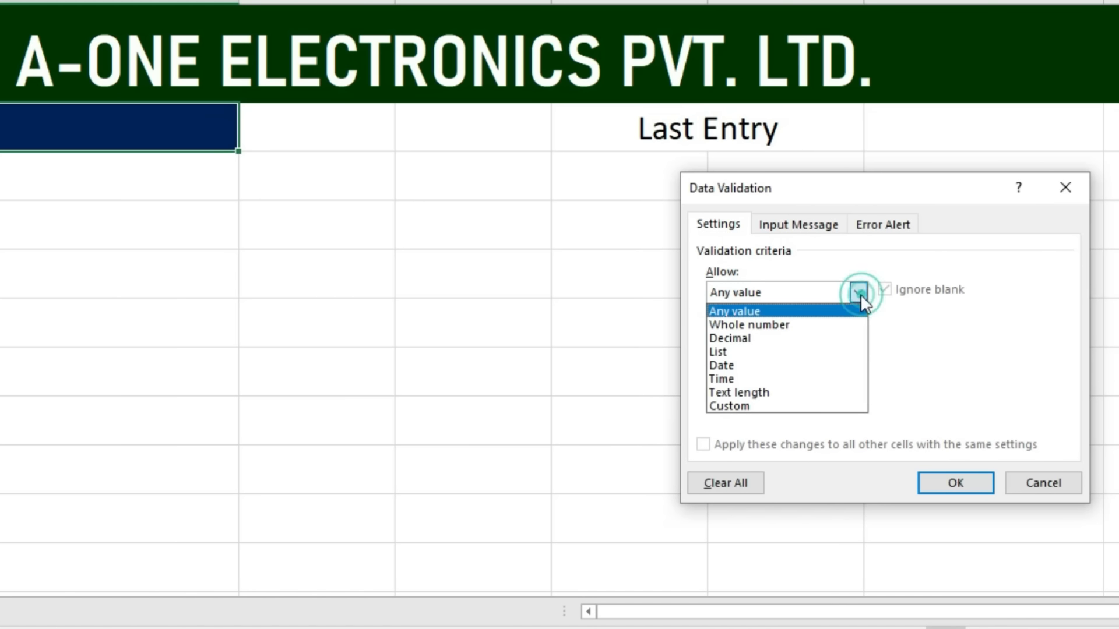
{"action": "left_click", "coordinate": [723, 352]}
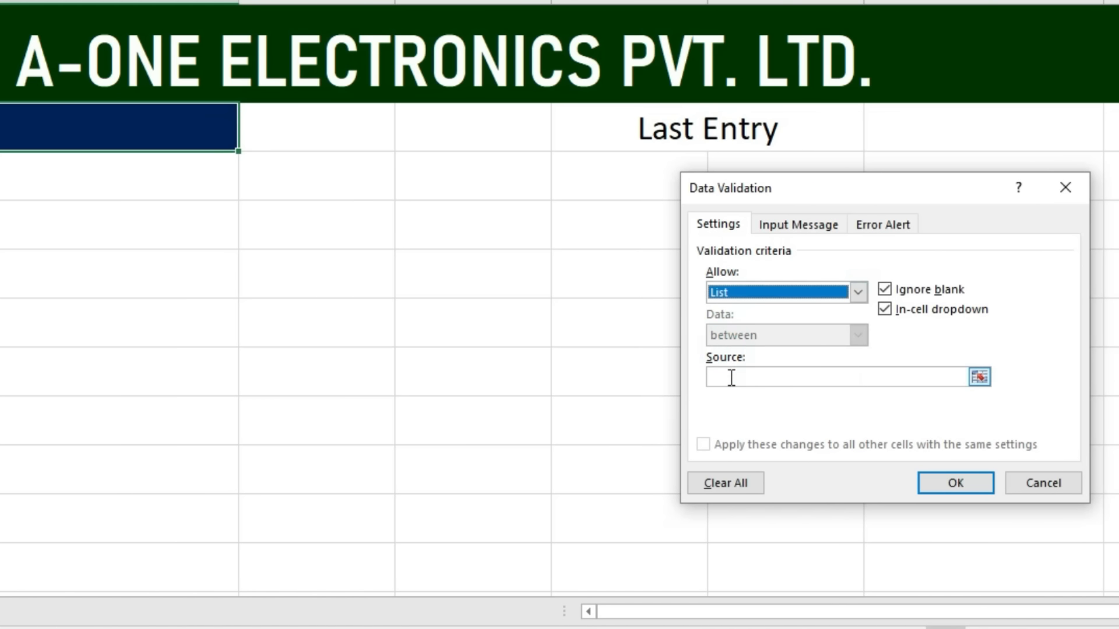
{"action": "left_click", "coordinate": [729, 377]}
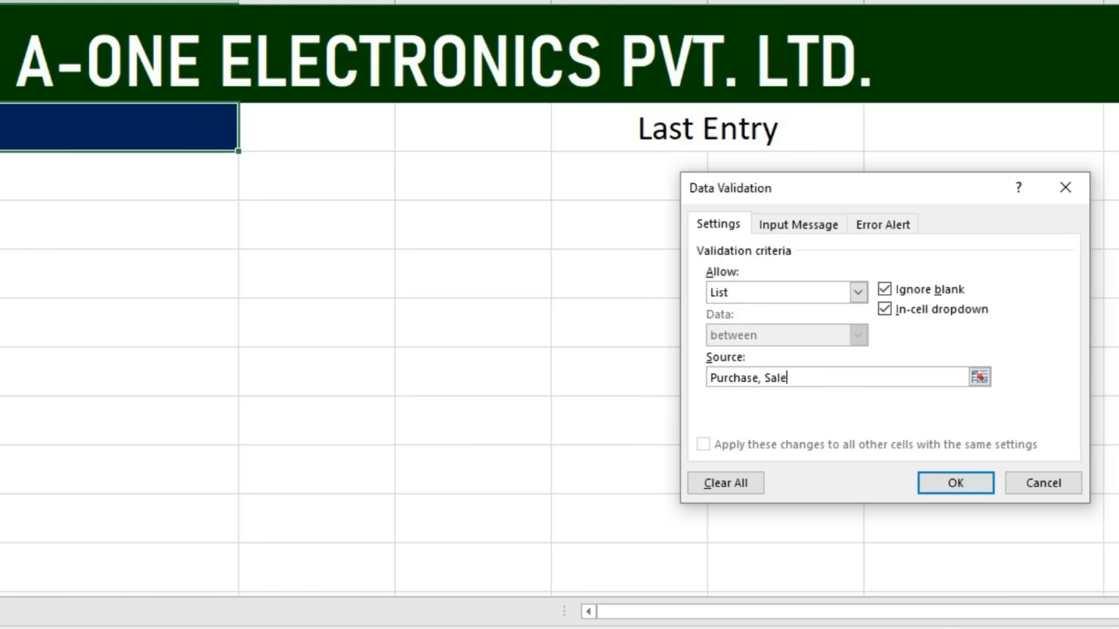
{"action": "left_click", "coordinate": [963, 492]}
Step: Apply the Entry Type label's formatting to the Last Entry label and copy C3's formatting to H3 with Format Painter
{"action": "left_click", "coordinate": [777, 441]}
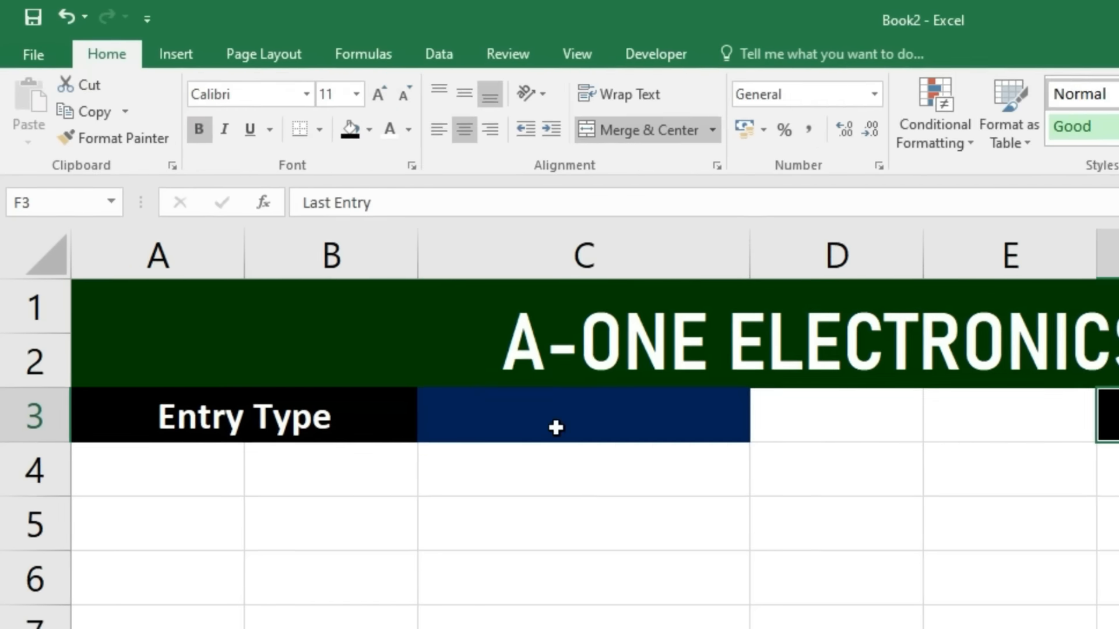
{"action": "left_click", "coordinate": [570, 438]}
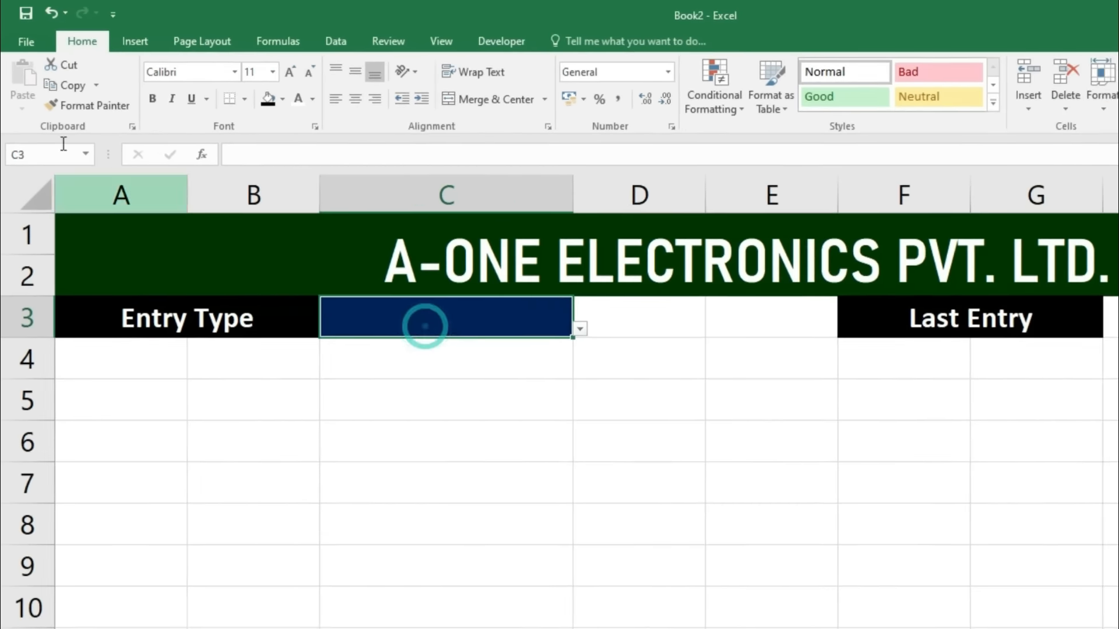
{"action": "left_click", "coordinate": [88, 106]}
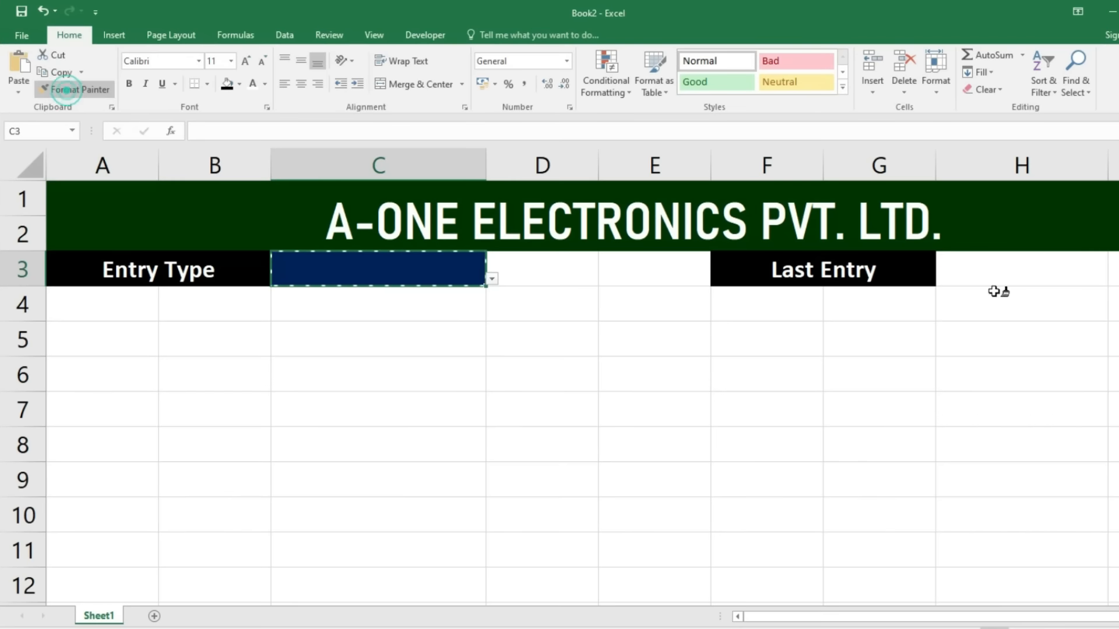
{"action": "left_click", "coordinate": [1040, 258]}
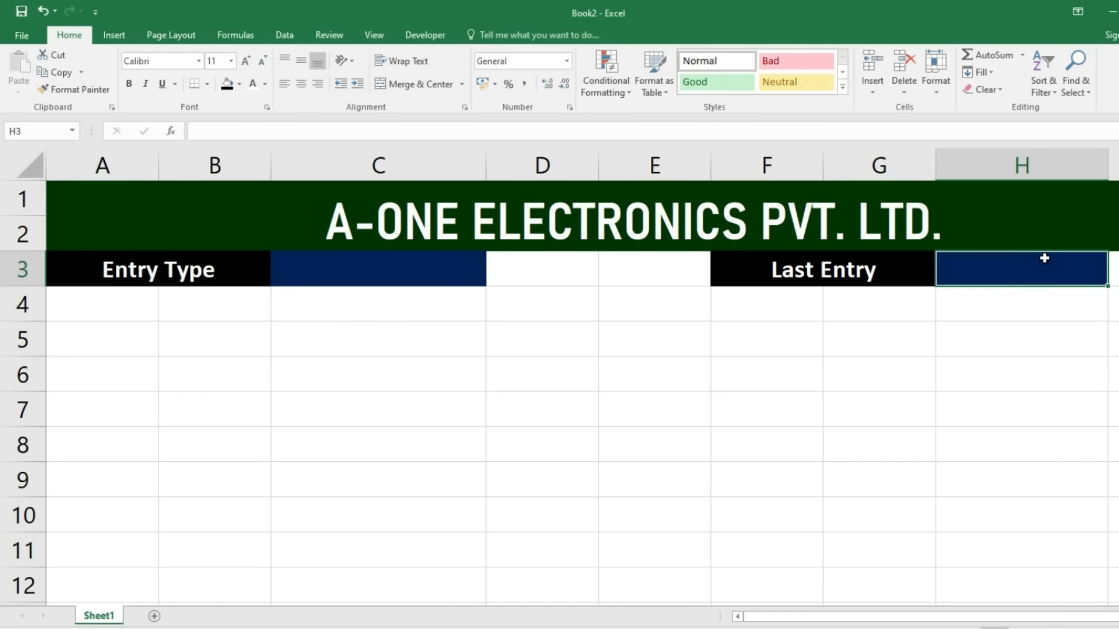
{"action": "left_click", "coordinate": [1074, 344]}
{"action": "left_click", "coordinate": [1074, 280]}
{"action": "left_click", "coordinate": [350, 338]}
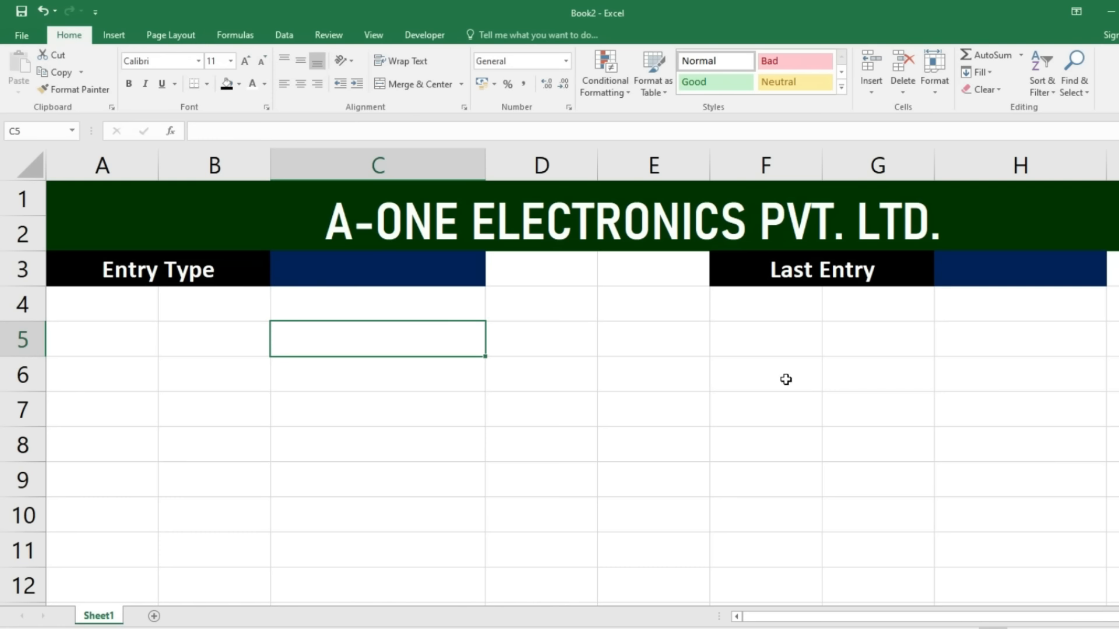
Step: Choose Purchase as the entry type in cell C3 and make its text white
{"action": "left_click", "coordinate": [461, 276]}
{"action": "left_click", "coordinate": [489, 278]}
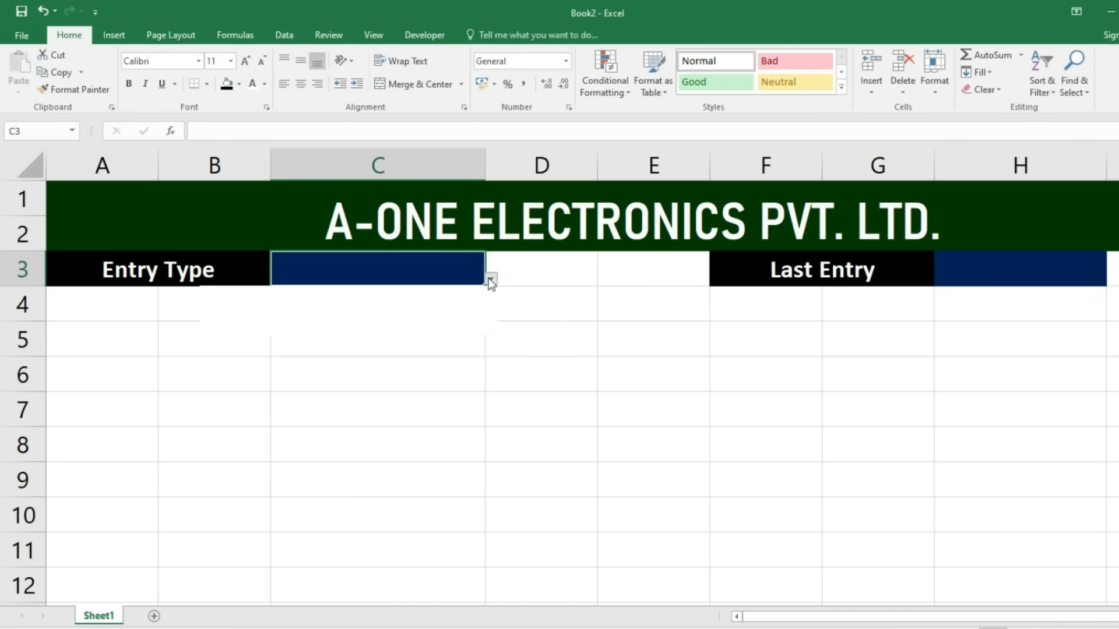
{"action": "left_click", "coordinate": [298, 314]}
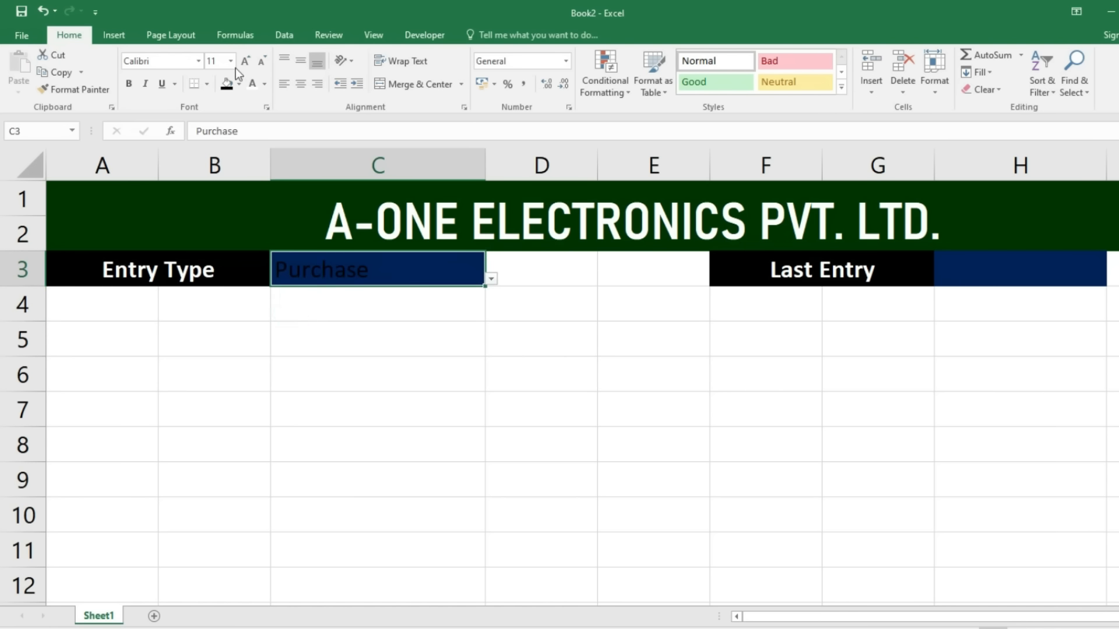
{"action": "left_click", "coordinate": [252, 84]}
{"action": "left_click", "coordinate": [1019, 270]}
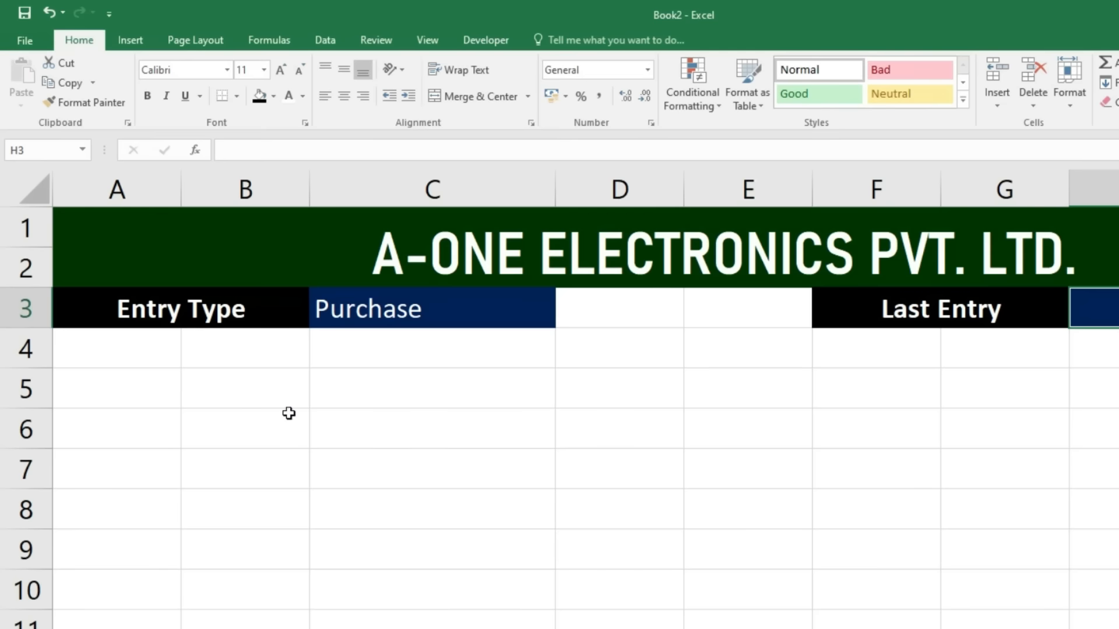
Step: Enter the labels Invoice No., Customer and Date in cells B5 to B7
{"action": "left_click", "coordinate": [220, 344]}
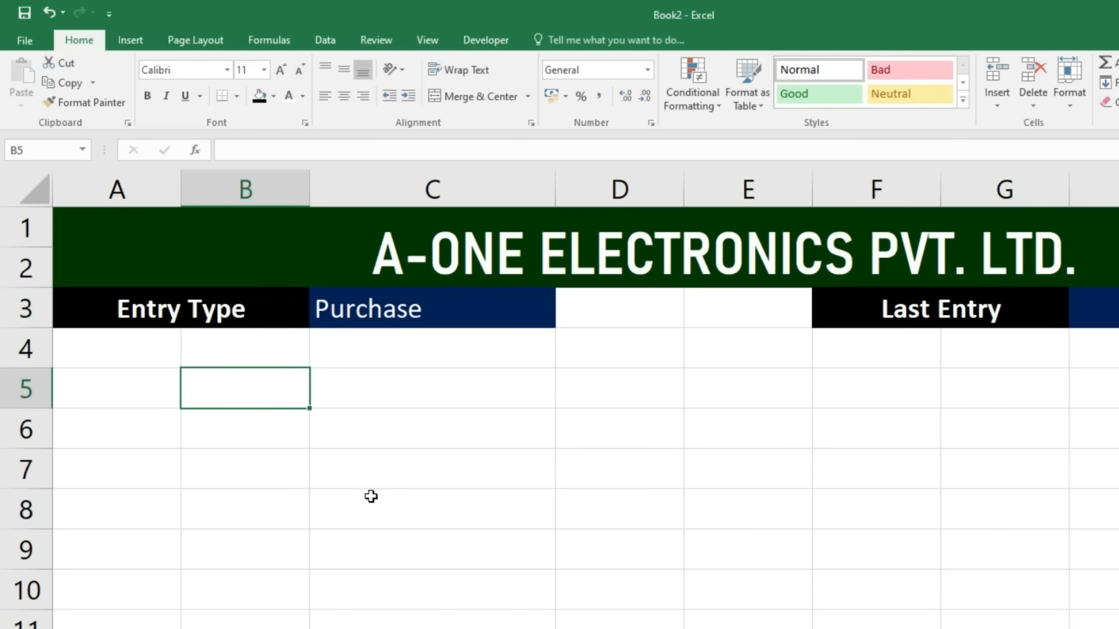
{"action": "type", "text": "Invoice No."}
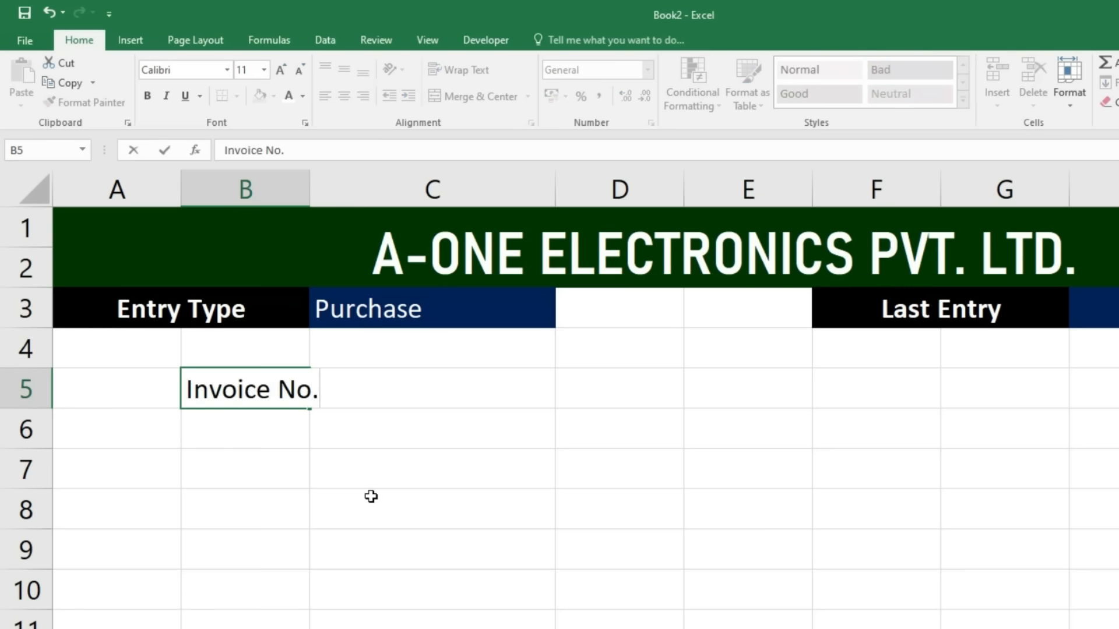
{"action": "key", "text": "Return"}
{"action": "type", "text": "Cu"}
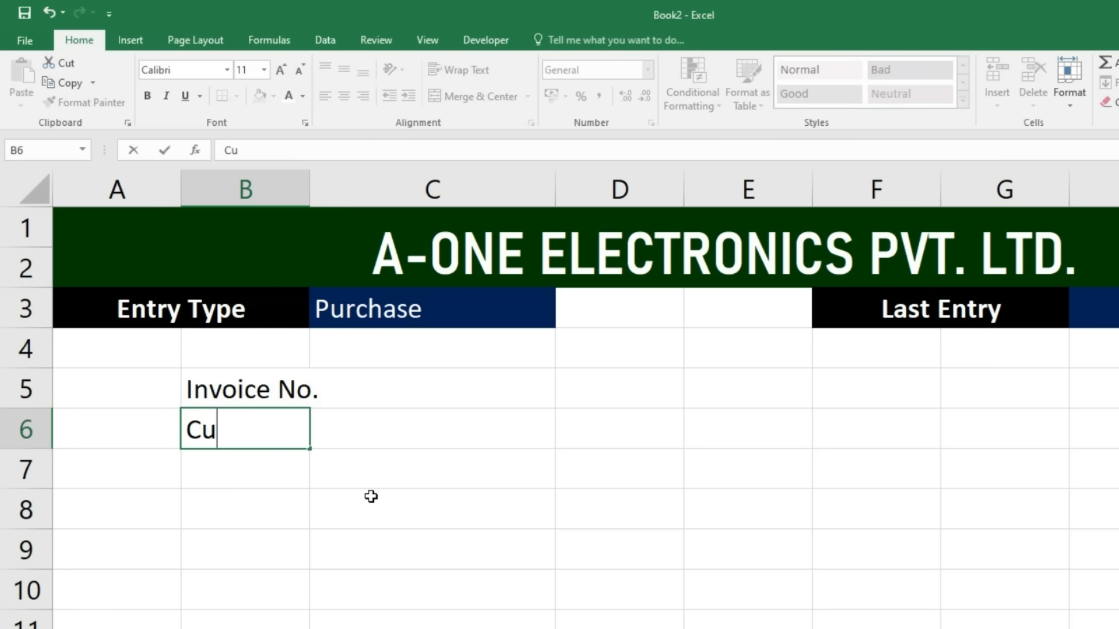
{"action": "type", "text": "stomer"}
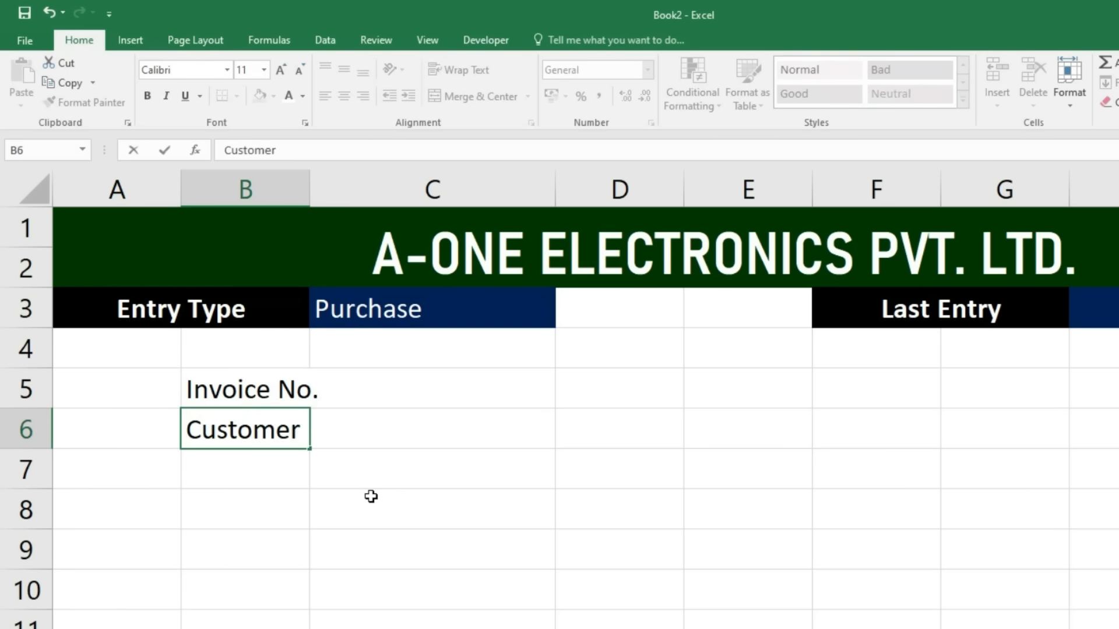
{"action": "key", "text": "Return"}
{"action": "type", "text": "Date"}
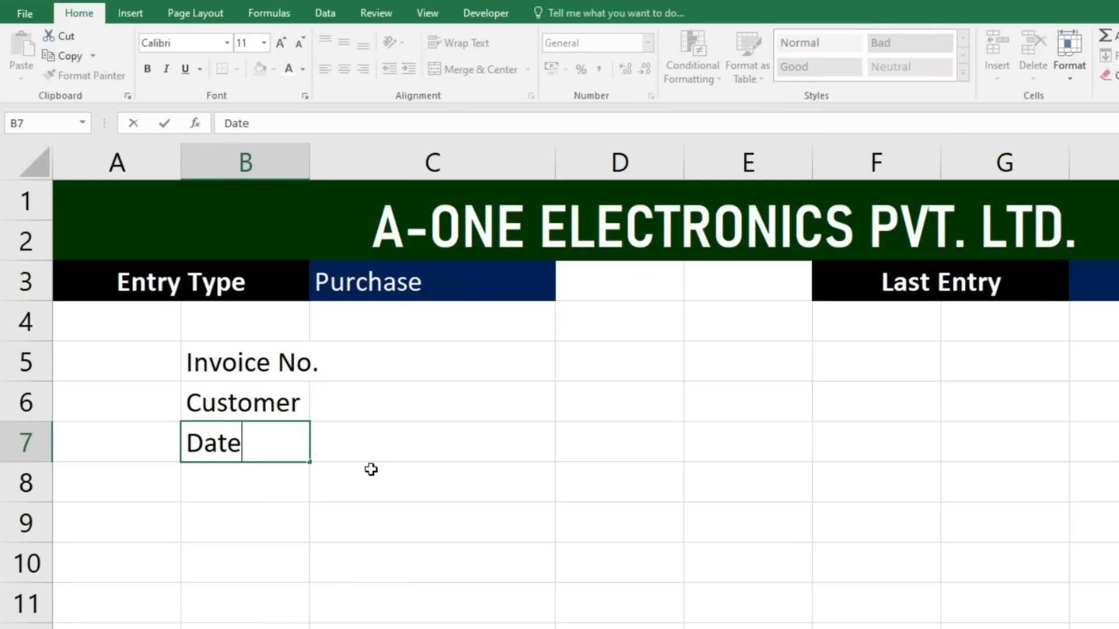
{"action": "key", "text": "Return"}
Step: Enter the labels Product, Rate, Quantity and Amount in cells B8 to B11
{"action": "type", "text": "Producty"}
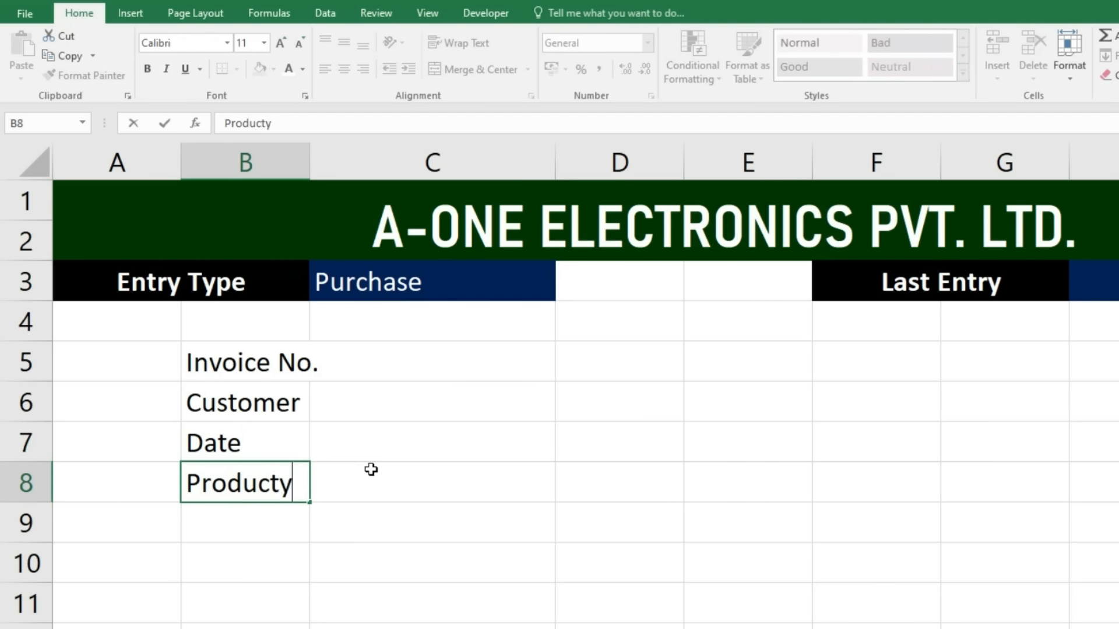
{"action": "key", "text": "BackSpace"}
{"action": "key", "text": "Return"}
{"action": "type", "text": "Rate"}
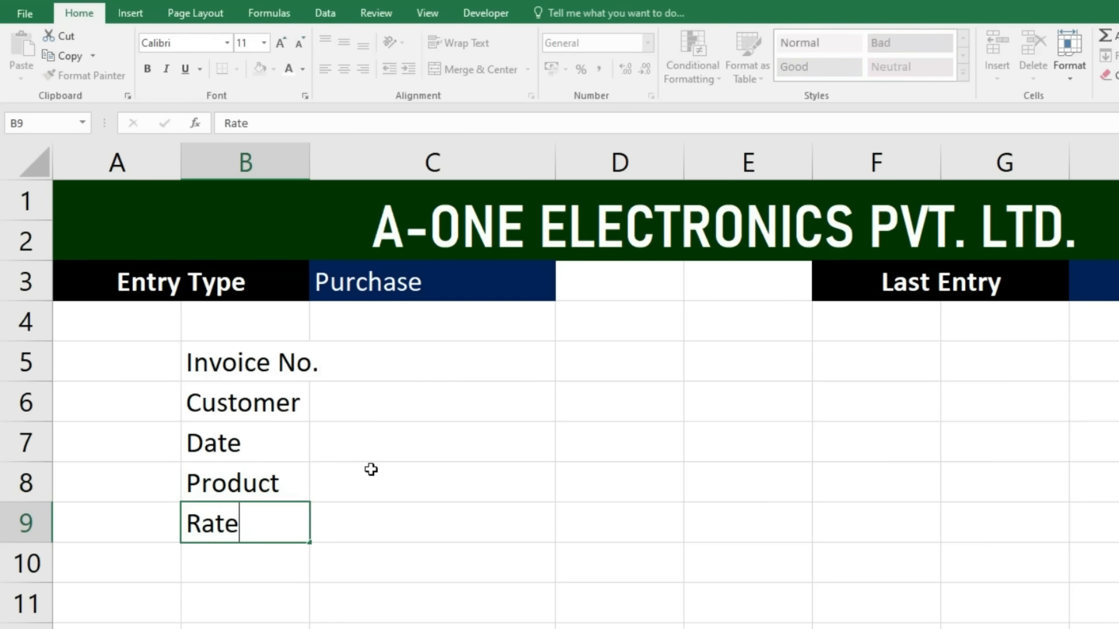
{"action": "key", "text": "Return"}
{"action": "type", "text": "Quantity"}
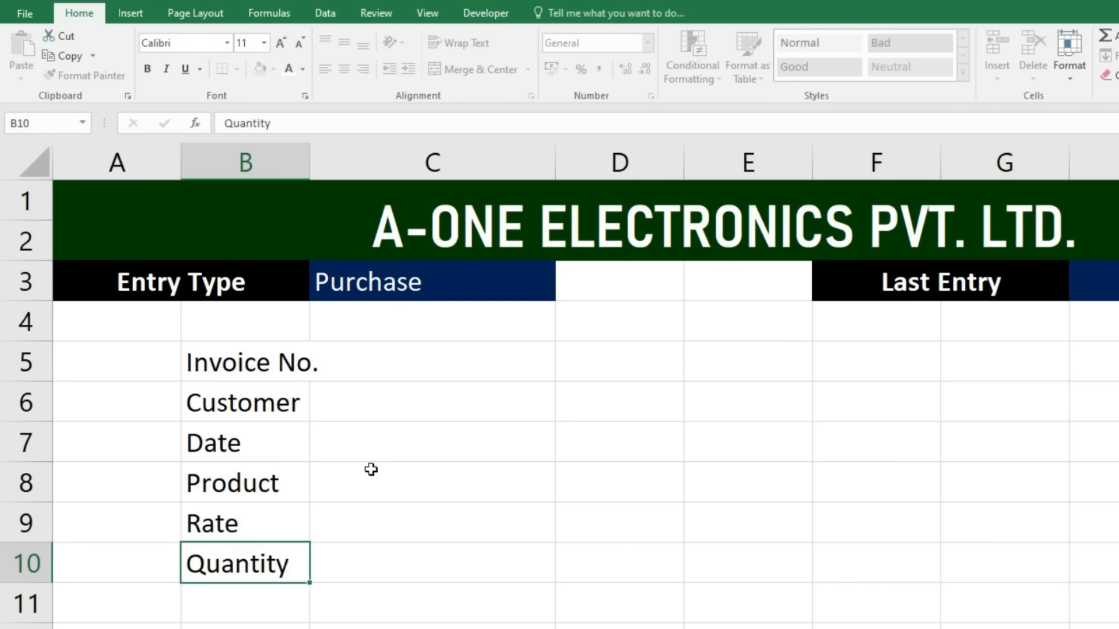
{"action": "key", "text": "Return"}
{"action": "type", "text": "Amount"}
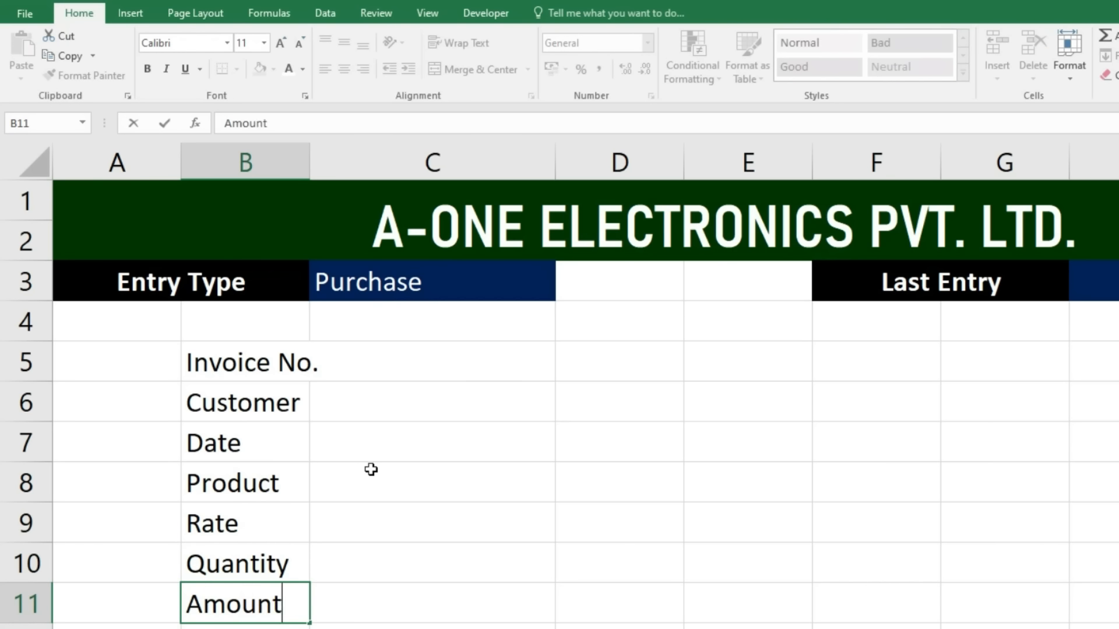
{"action": "left_click", "coordinate": [382, 452]}
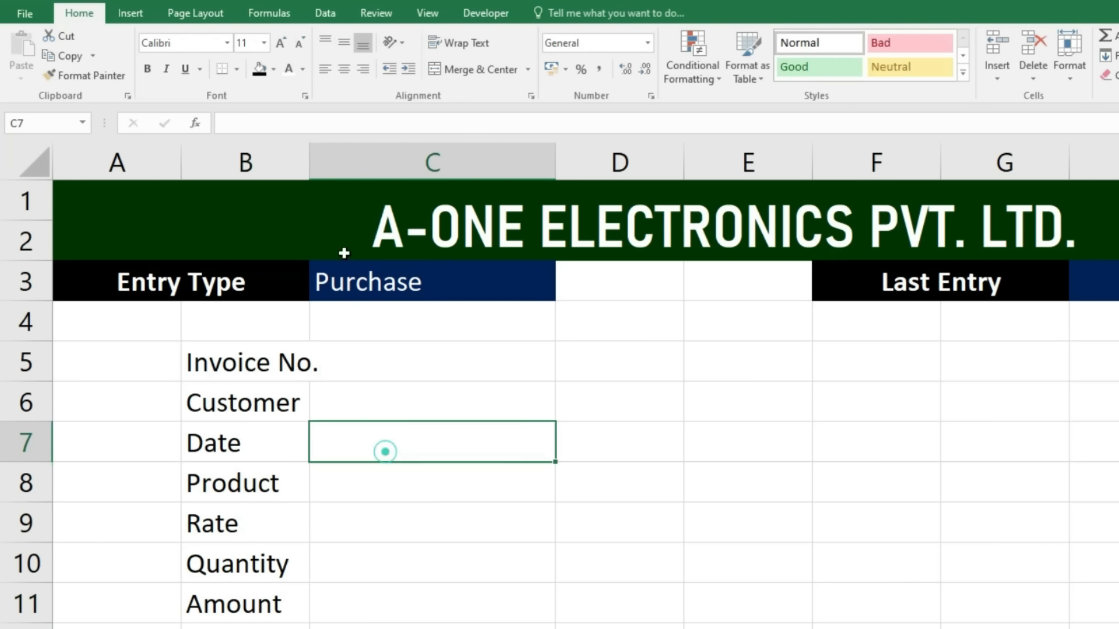
Step: Widen column B to fit the field labels and switch the entry type in C3 to Sales
{"action": "left_click_drag", "start_coordinate": [309, 163], "coordinate": [336, 162]}
{"action": "left_click", "coordinate": [571, 282]}
{"action": "left_click", "coordinate": [589, 292]}
{"action": "left_click", "coordinate": [393, 341]}
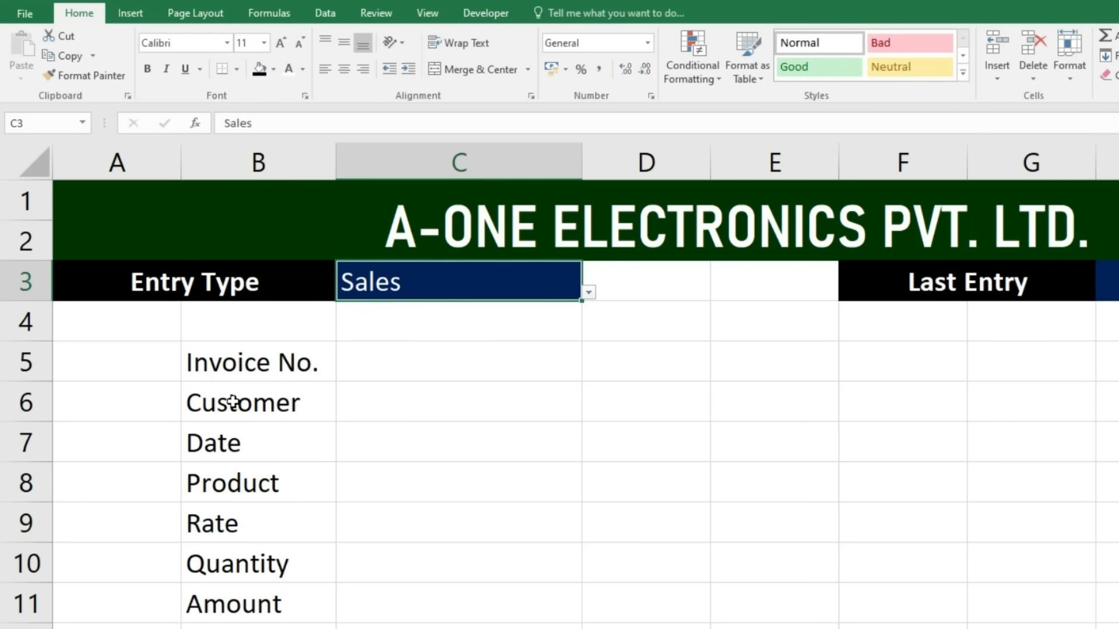
Step: Replace the Customer label in B6 with the formula =IF(C3="Purchase","Vendor","Customer")
{"action": "left_click", "coordinate": [233, 402]}
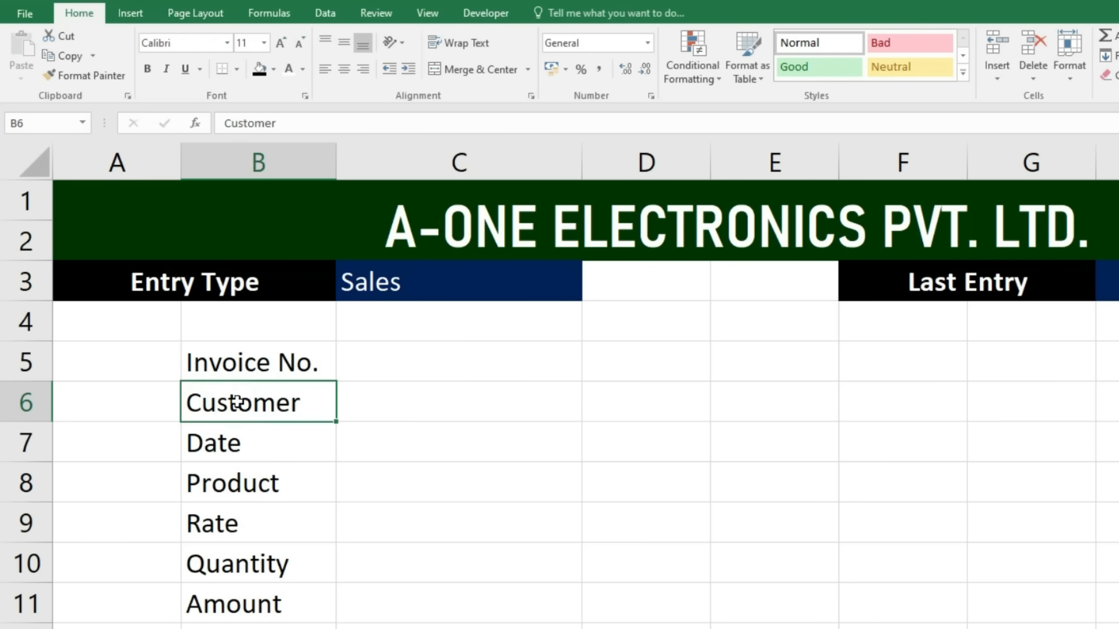
{"action": "key", "text": "Delete"}
{"action": "type", "text": "="}
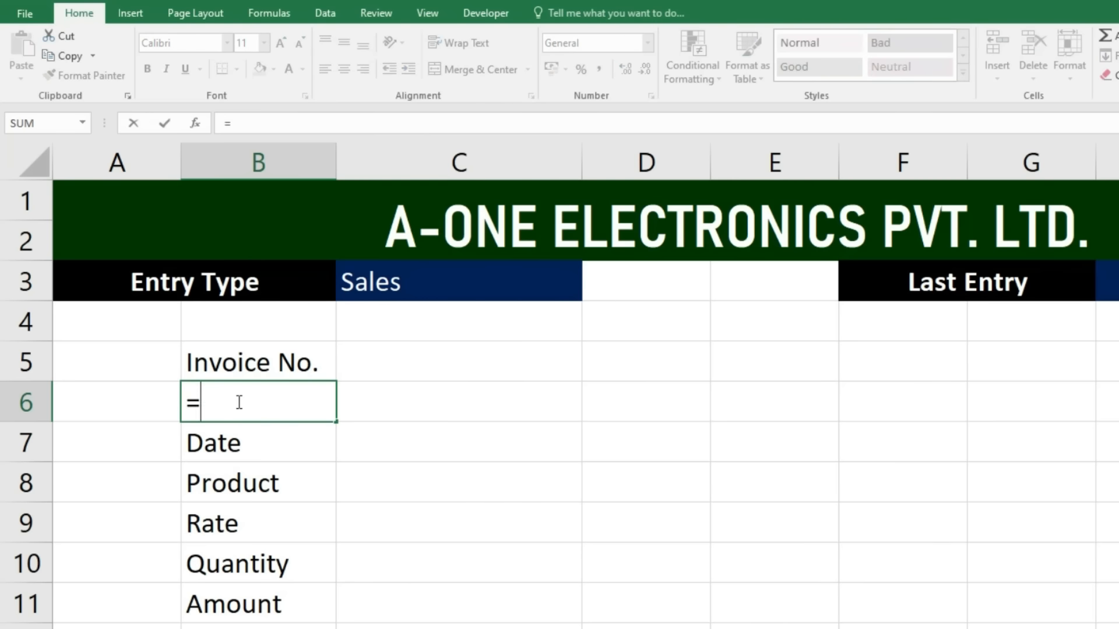
{"action": "type", "text": "if"}
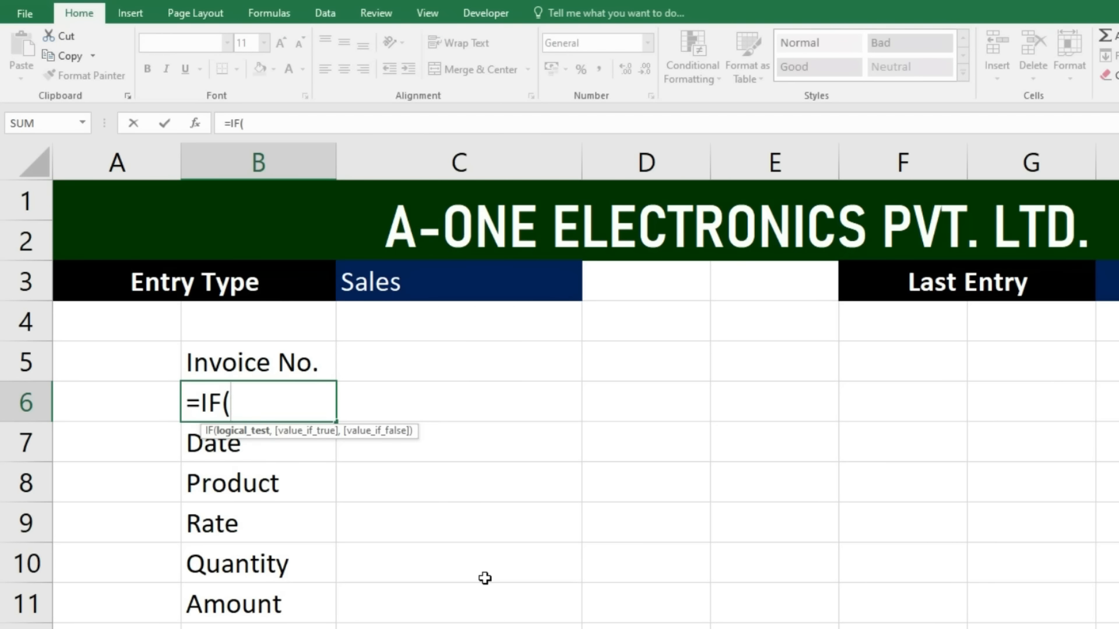
{"action": "left_click", "coordinate": [379, 288]}
{"action": "type", "text": "=\""}
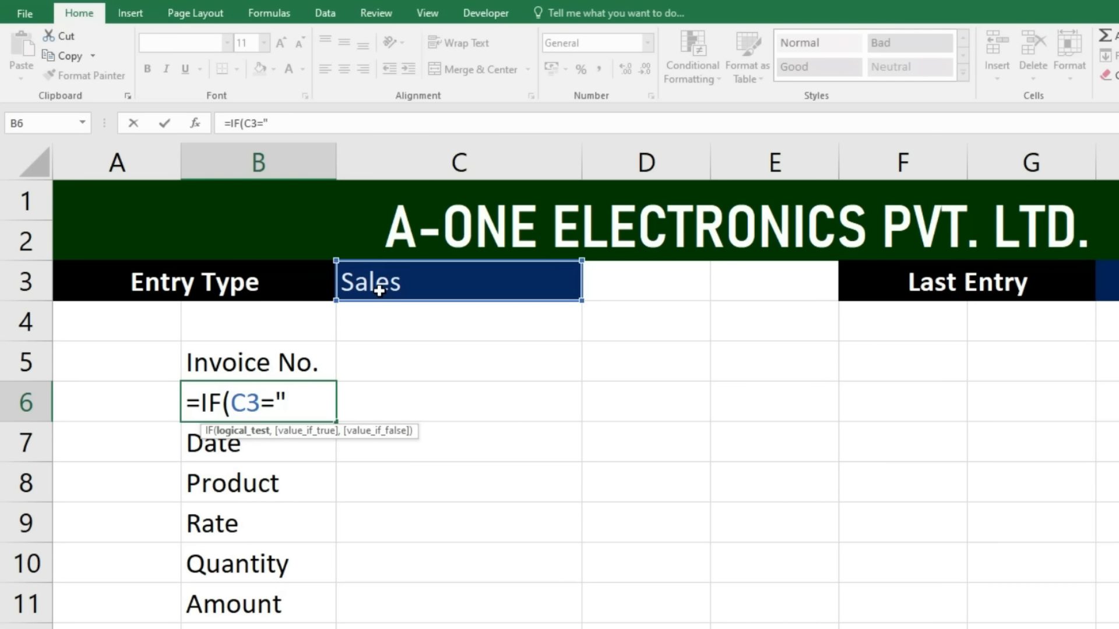
{"action": "type", "text": "Purchas"}
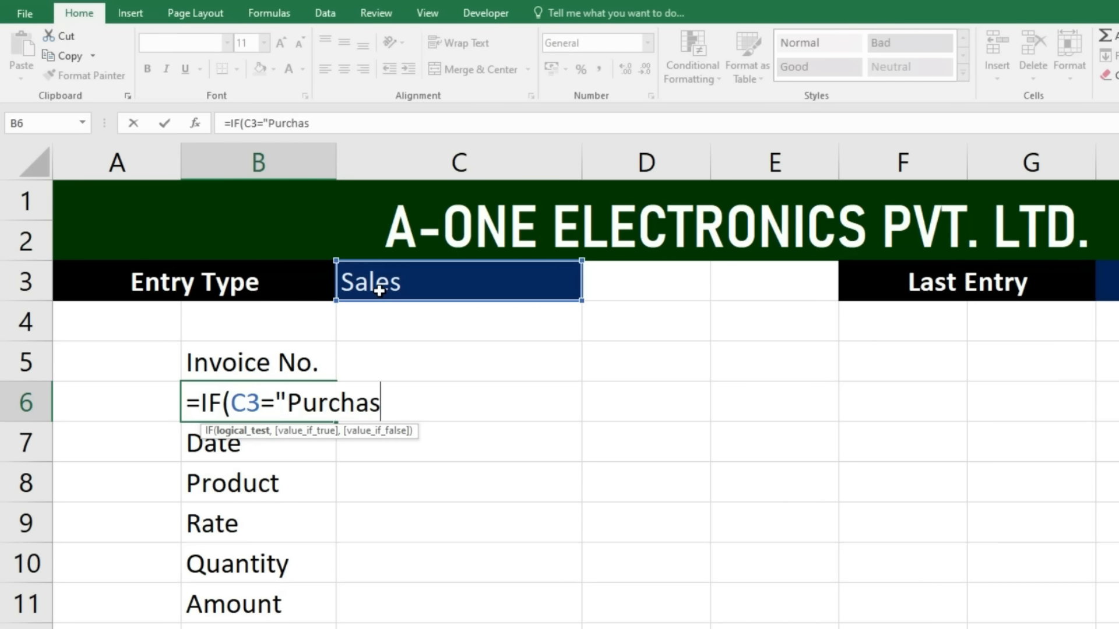
{"action": "type", "text": "e\","}
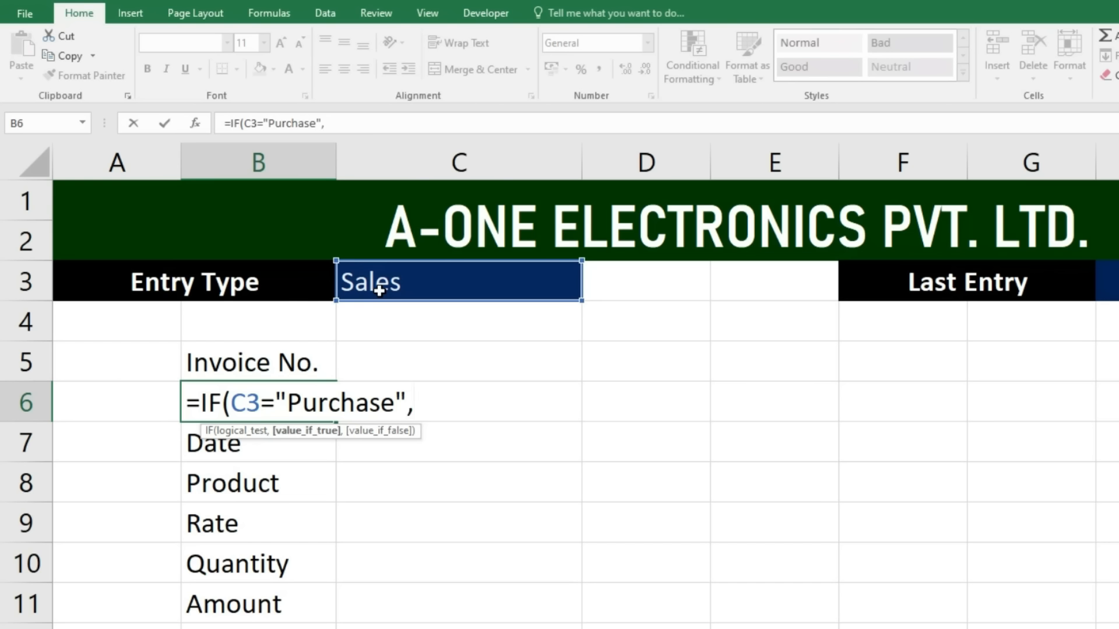
{"action": "type", "text": "\"Vendor\""}
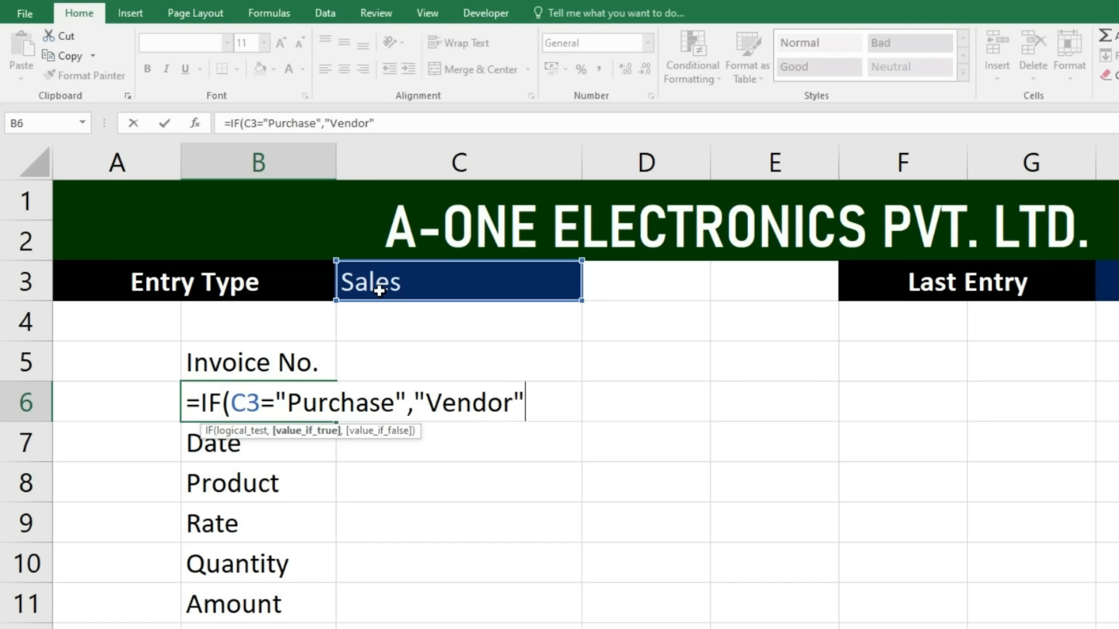
{"action": "type", "text": ",\"Customer\""}
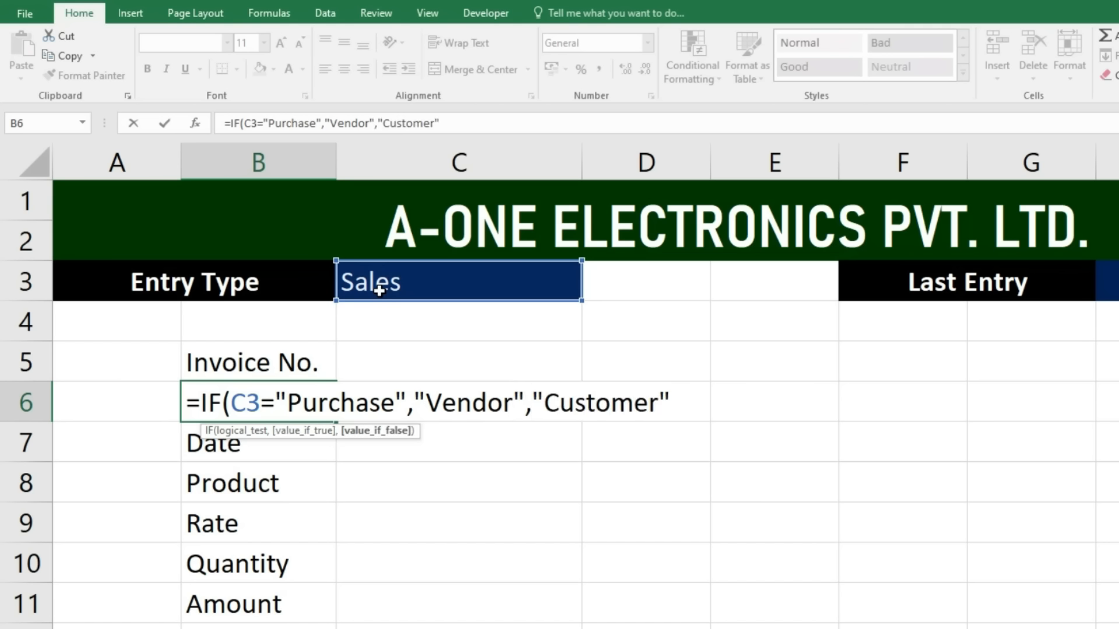
{"action": "type", "text": ")"}
{"action": "key", "text": "Return"}
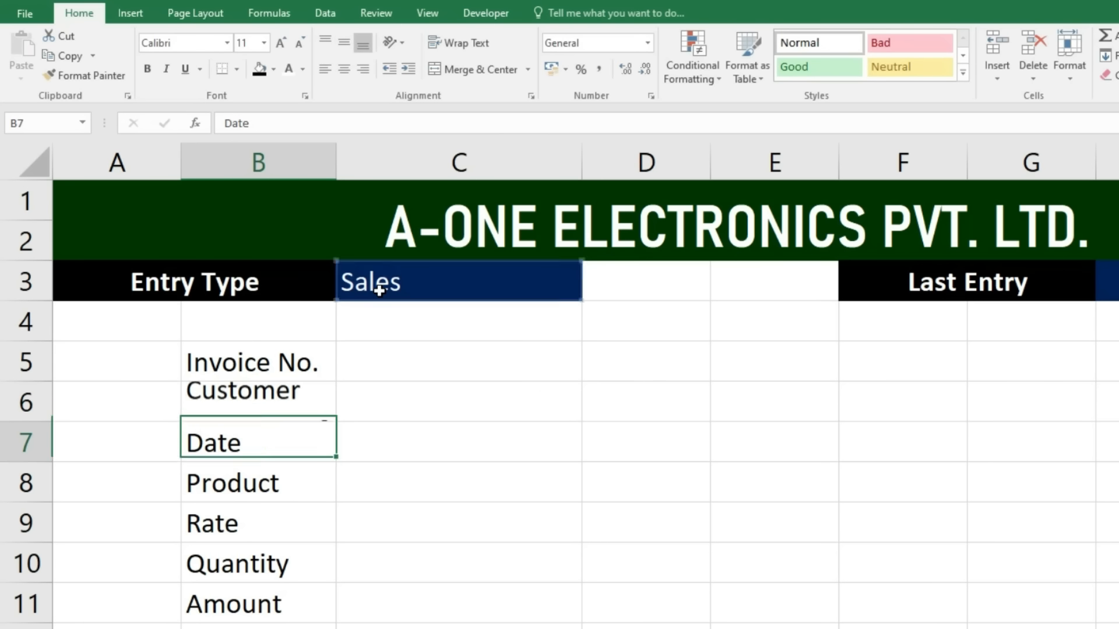
Step: Switch the entry type in C3 to Purchase to test the label formula in B6
{"action": "left_click", "coordinate": [380, 290]}
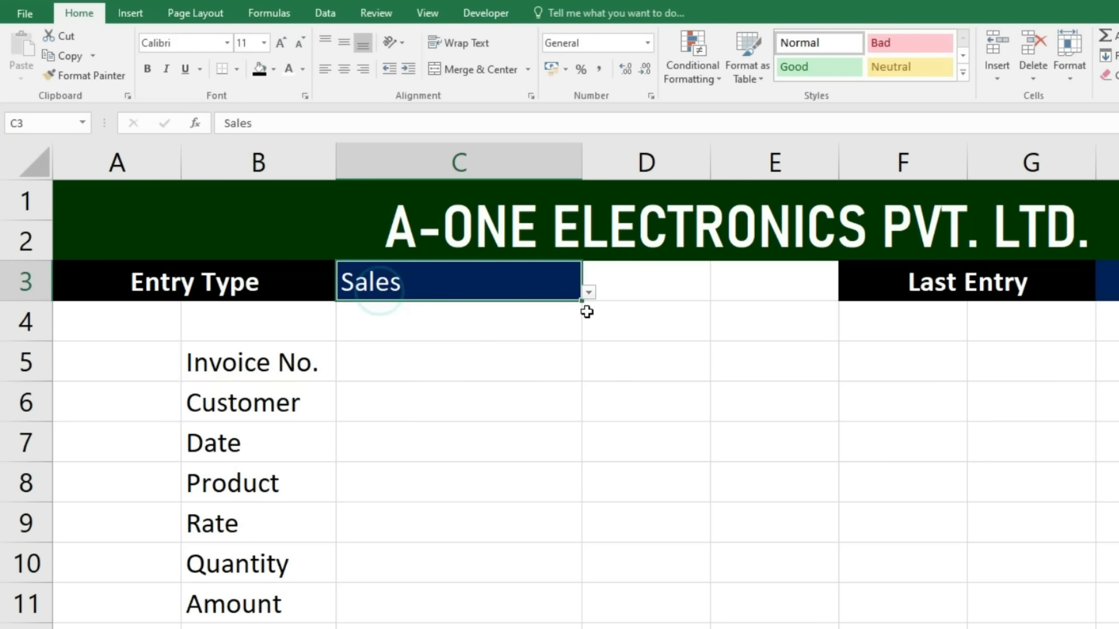
{"action": "left_click", "coordinate": [589, 291]}
{"action": "left_click", "coordinate": [408, 314]}
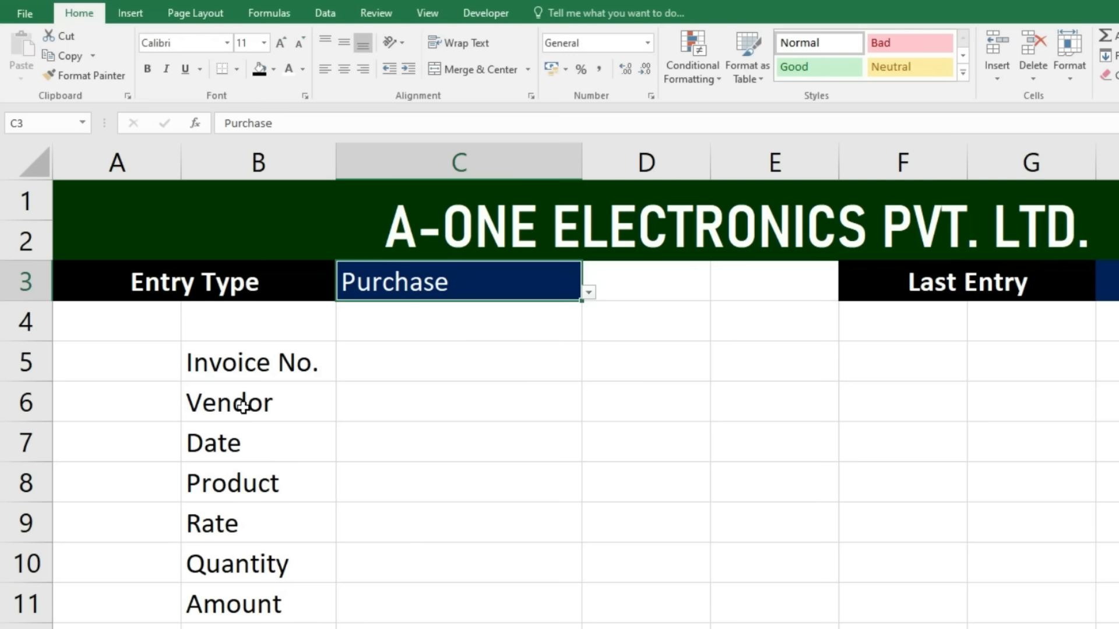
Step: Apply all borders to the entry form range B5:C11
{"action": "left_click_drag", "start_coordinate": [260, 362], "coordinate": [443, 592]}
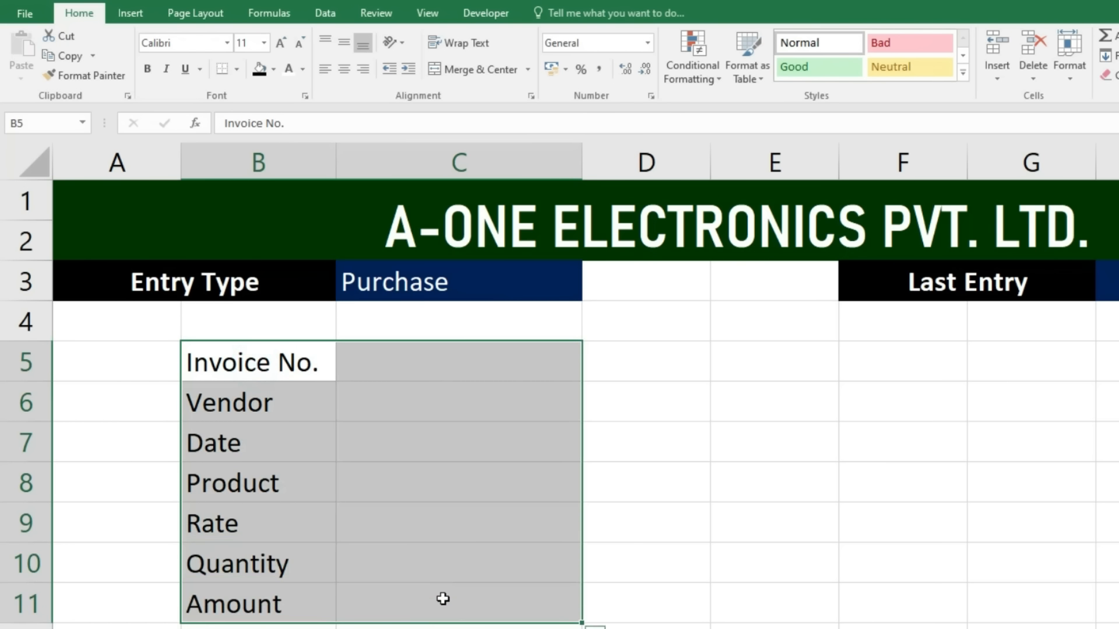
{"action": "left_click", "coordinate": [239, 70]}
{"action": "left_click", "coordinate": [255, 221]}
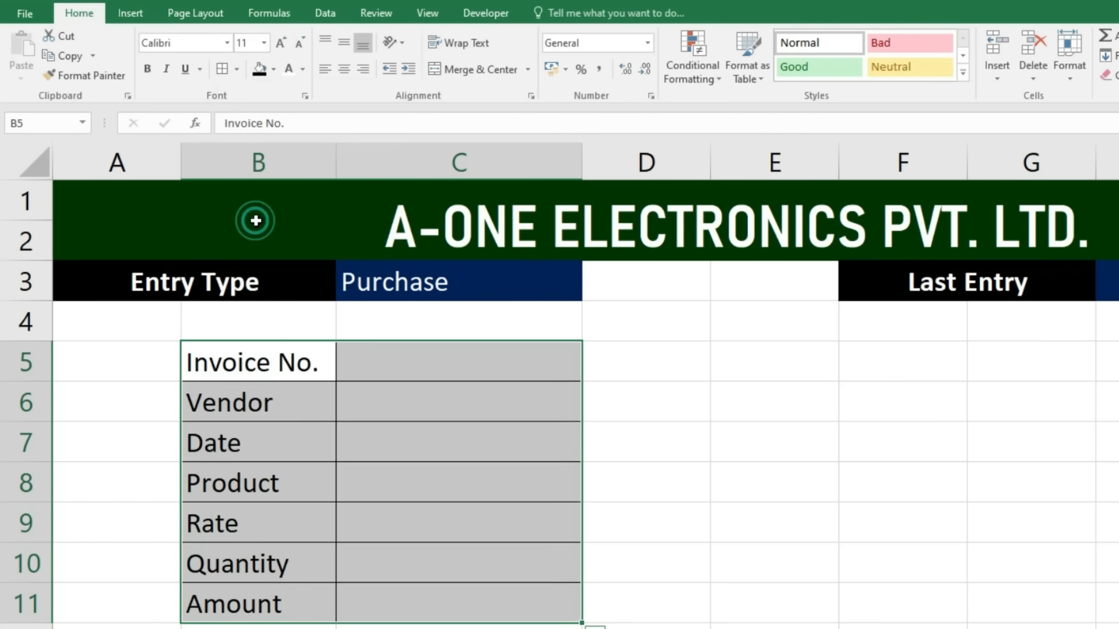
Step: Fill the field labels in B5:B11 with a light gold color and make them bold
{"action": "left_click_drag", "start_coordinate": [258, 363], "coordinate": [259, 604]}
{"action": "left_click", "coordinate": [273, 69]}
{"action": "left_click", "coordinate": [361, 125]}
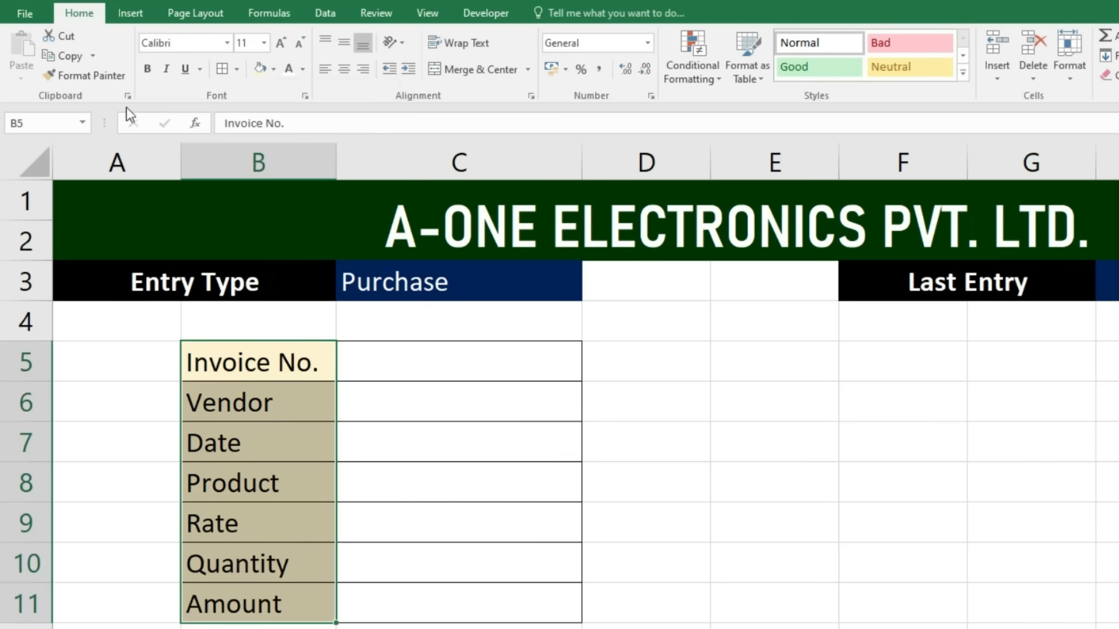
{"action": "left_click", "coordinate": [144, 67]}
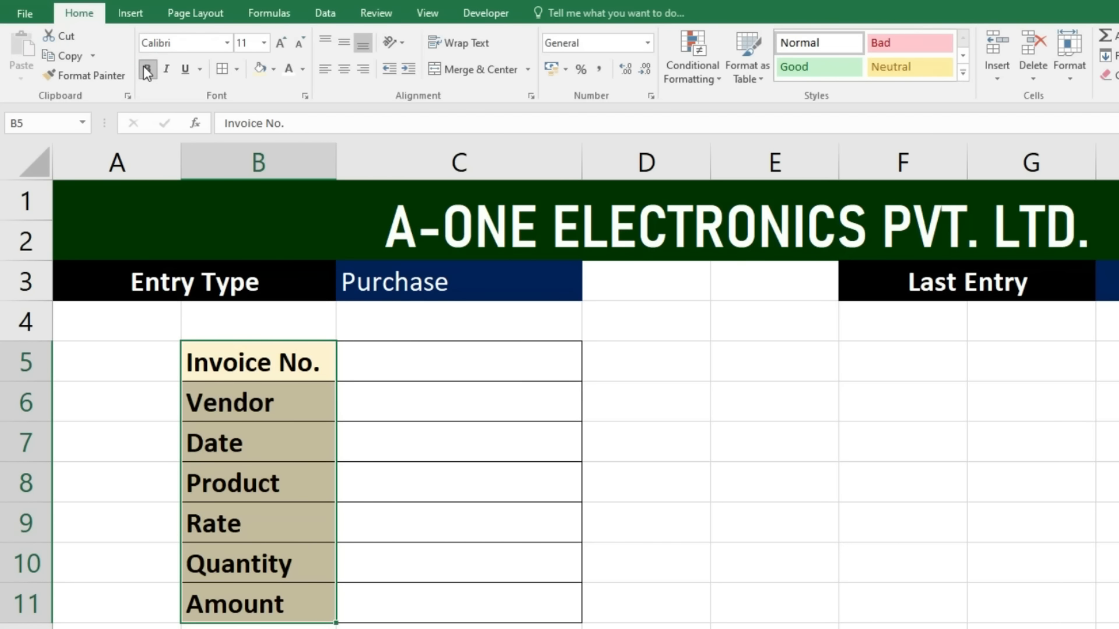
Step: Rename the worksheet Sheet1 as Bill Entry
{"action": "scroll", "coordinate": [1026, 545], "scroll_direction": "down", "scroll_amount": 1}
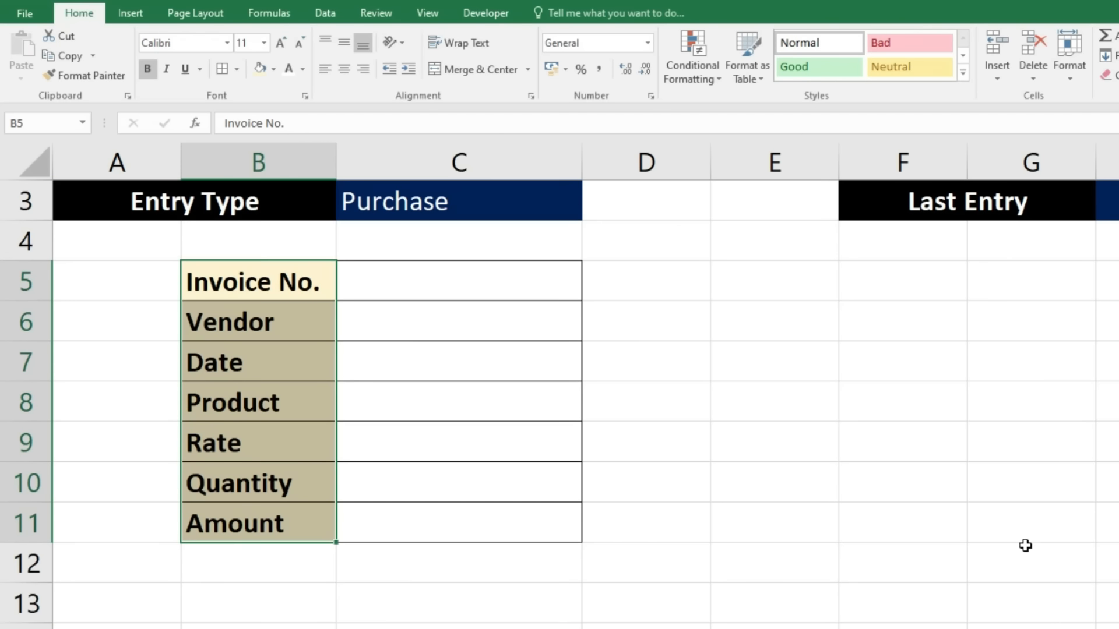
{"action": "scroll", "coordinate": [862, 563], "scroll_direction": "up", "scroll_amount": 1}
{"action": "scroll", "coordinate": [862, 563], "scroll_direction": "up", "scroll_amount": 1}
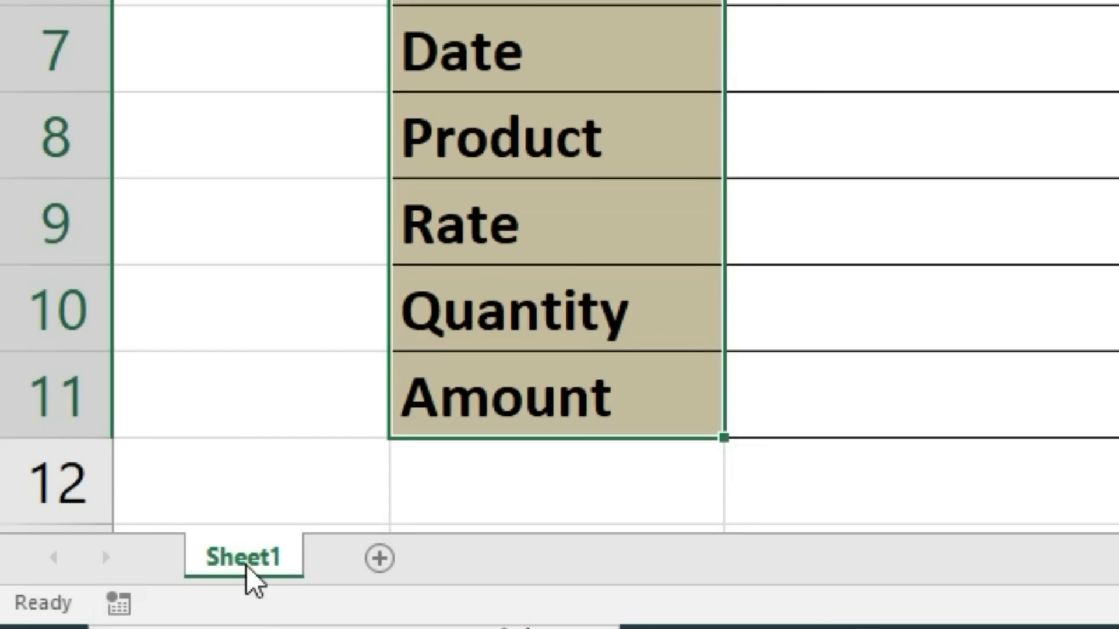
{"action": "double_click", "coordinate": [244, 560]}
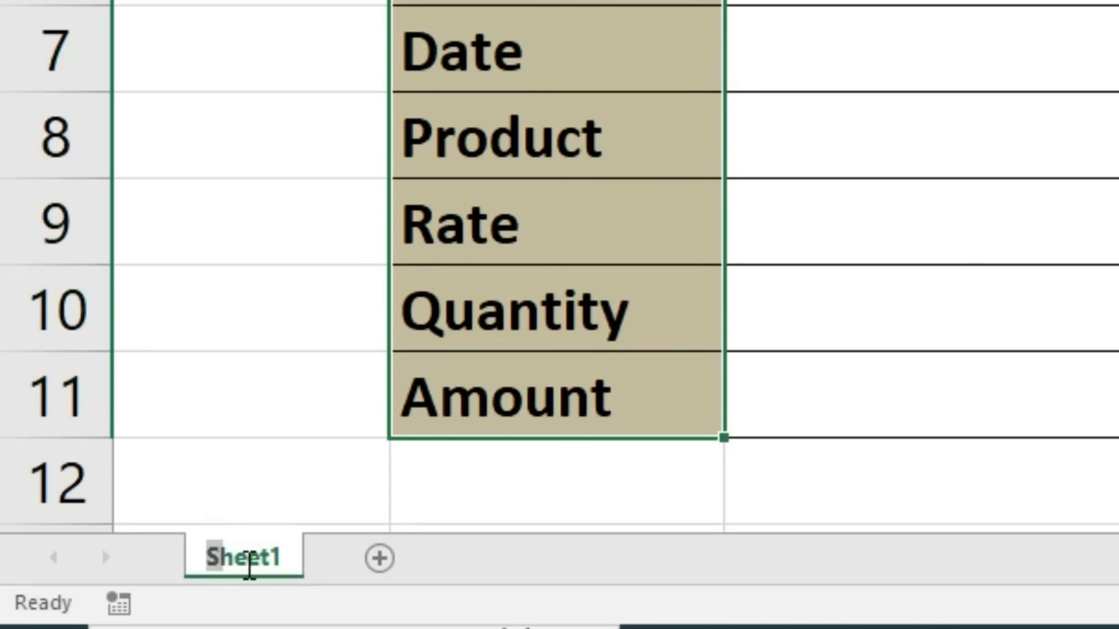
{"action": "type", "text": "Bill Entry"}
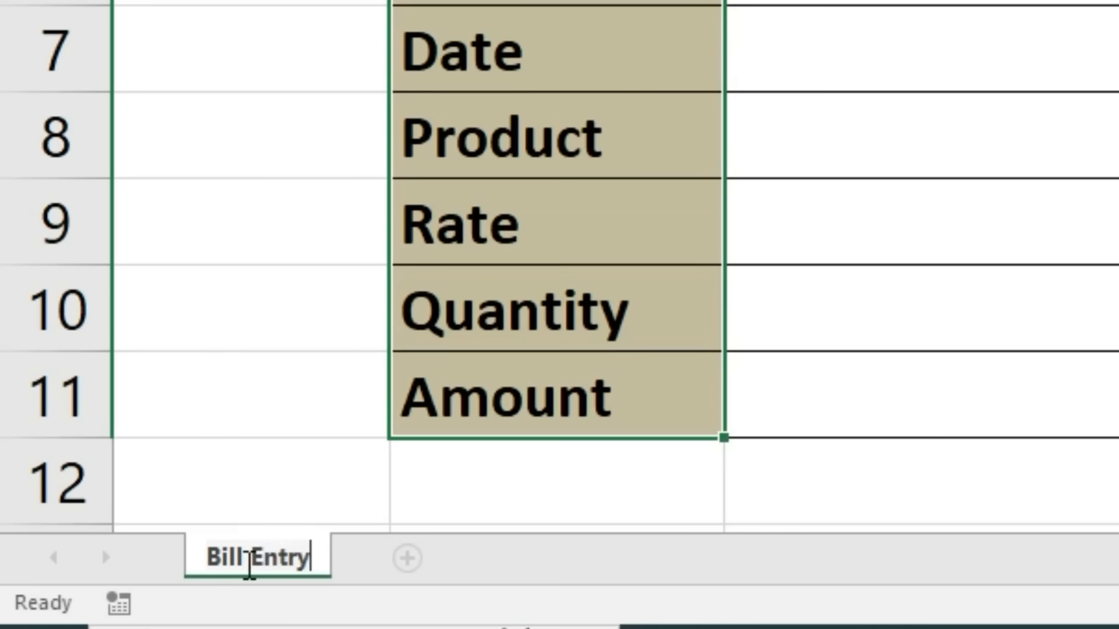
{"action": "key", "text": "Return"}
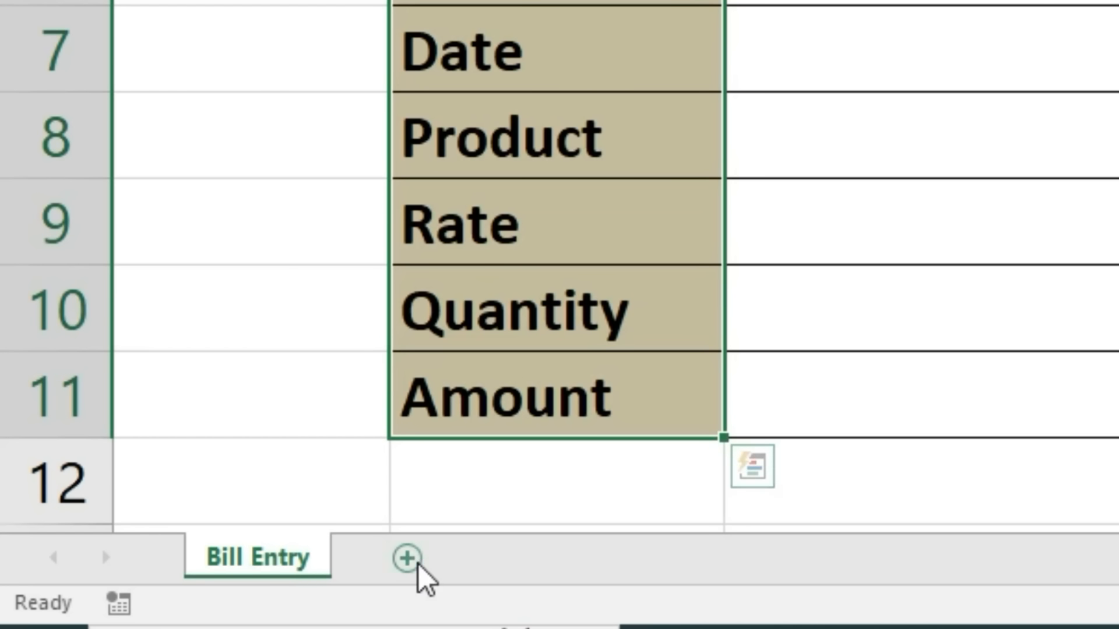
Step: Add a new worksheet after Bill Entry and name it Purchase Data
{"action": "left_click", "coordinate": [415, 561]}
{"action": "double_click", "coordinate": [384, 558]}
{"action": "type", "text": "Purchase Data"}
{"action": "key", "text": "Return"}
Step: Add another worksheet after Purchase Data and name it Sales Data
{"action": "left_click", "coordinate": [618, 559]}
{"action": "double_click", "coordinate": [599, 557]}
{"action": "type", "text": "Sales "}
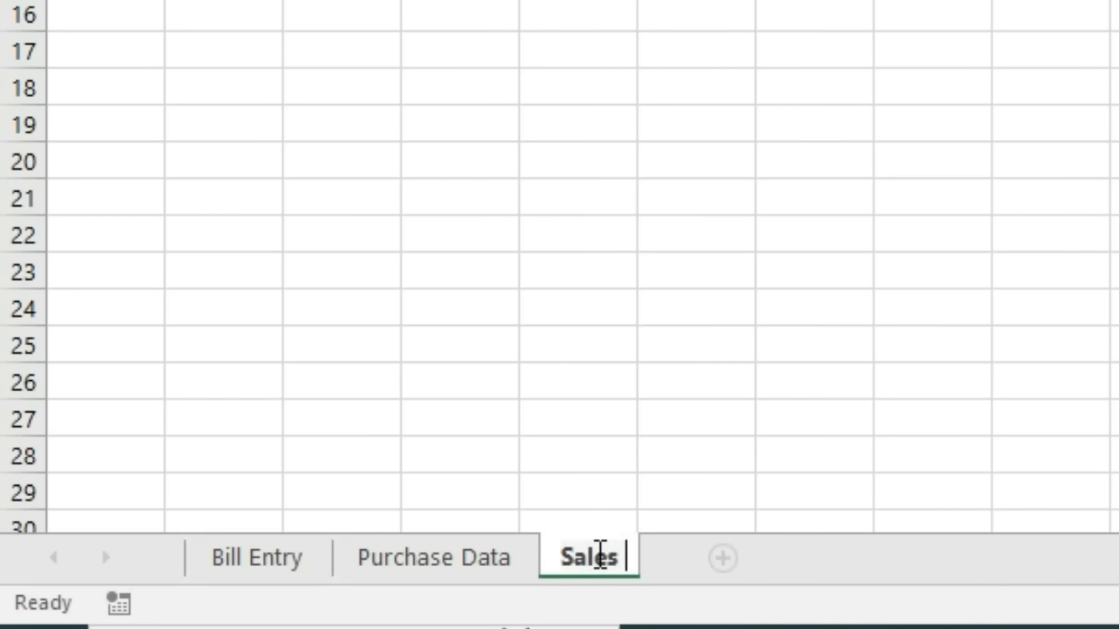
{"action": "type", "text": "Data"}
{"action": "key", "text": "Return"}
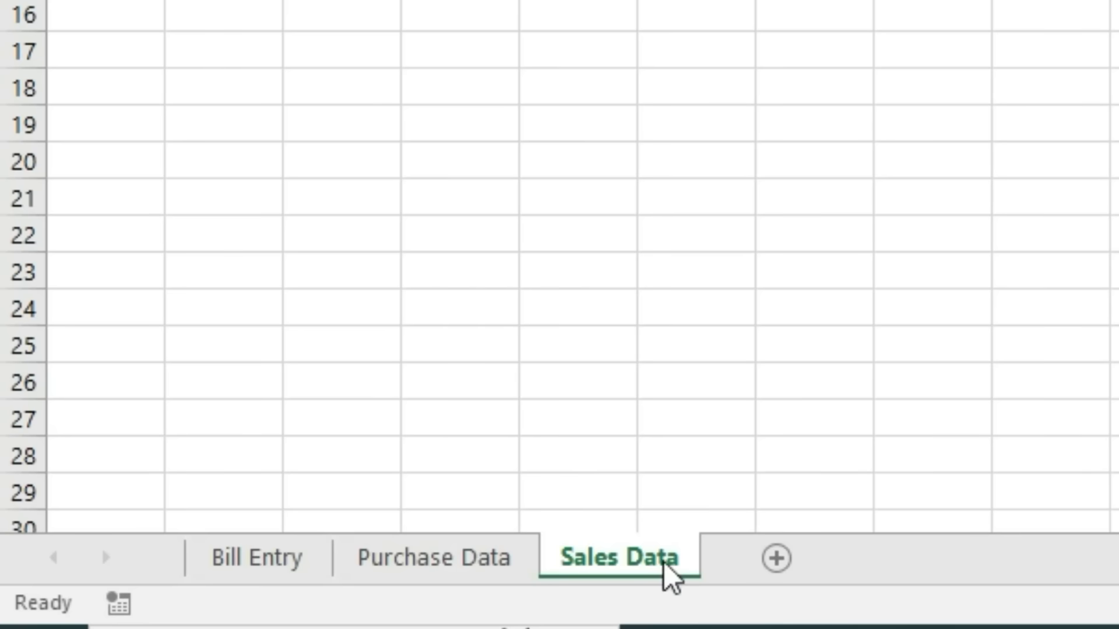
Step: Add a fourth worksheet after Sales Data and name it Stocks
{"action": "left_click", "coordinate": [765, 556]}
{"action": "double_click", "coordinate": [758, 559]}
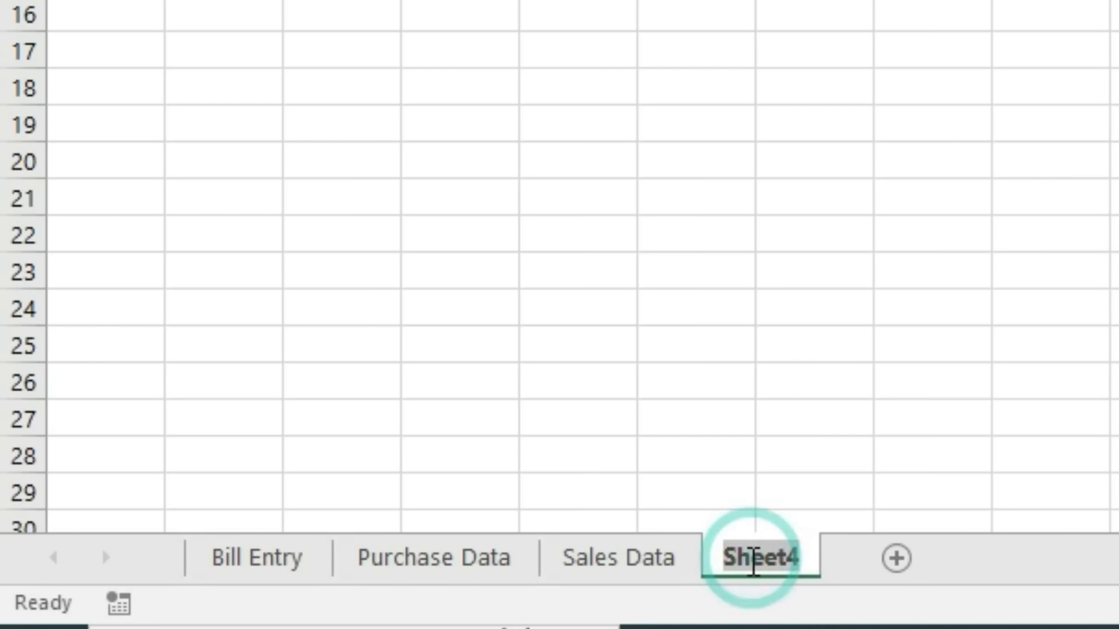
{"action": "type", "text": "Stocks"}
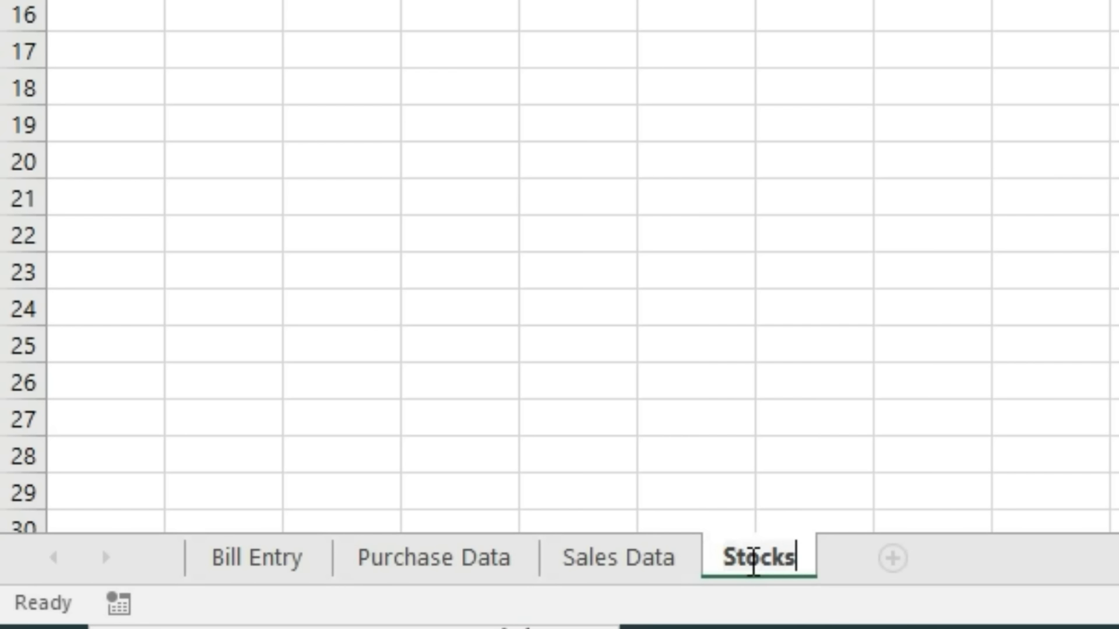
{"action": "key", "text": "Return"}
{"action": "left_click", "coordinate": [752, 454]}
Step: Color the Bill Entry sheet tab with the standard dark blue
{"action": "left_click", "coordinate": [279, 561]}
{"action": "right_click", "coordinate": [279, 561]}
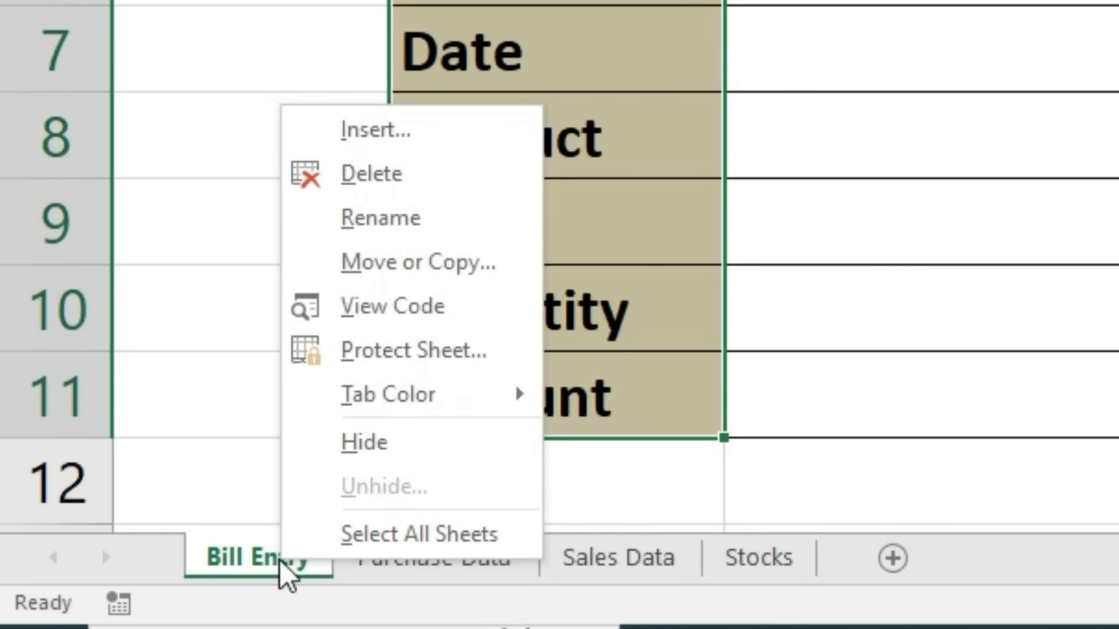
{"action": "left_click", "coordinate": [429, 386]}
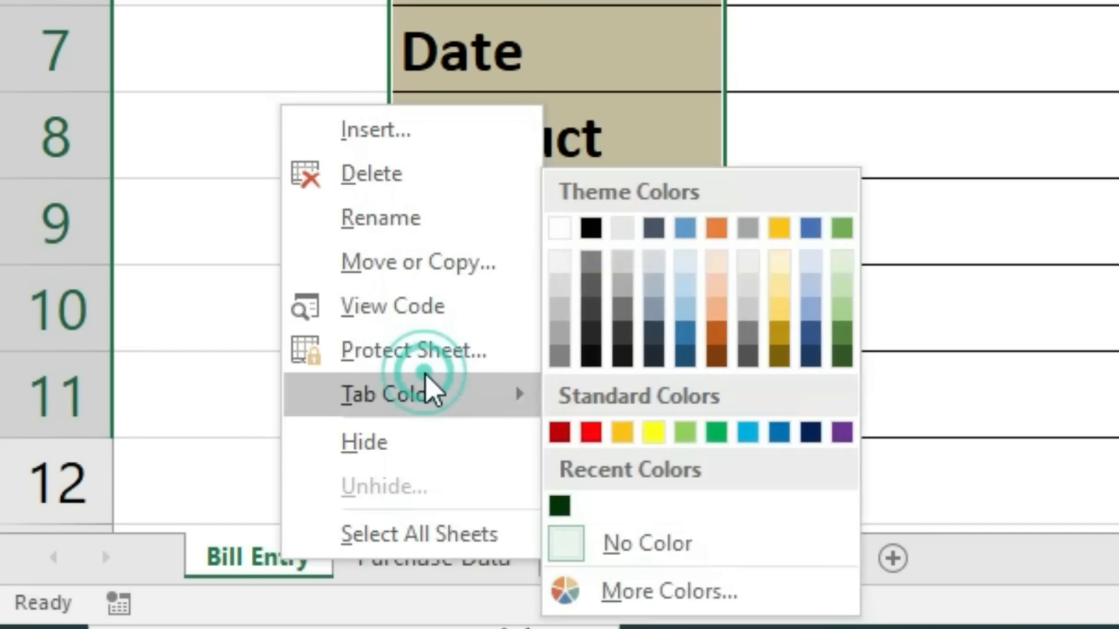
{"action": "left_click", "coordinate": [810, 434]}
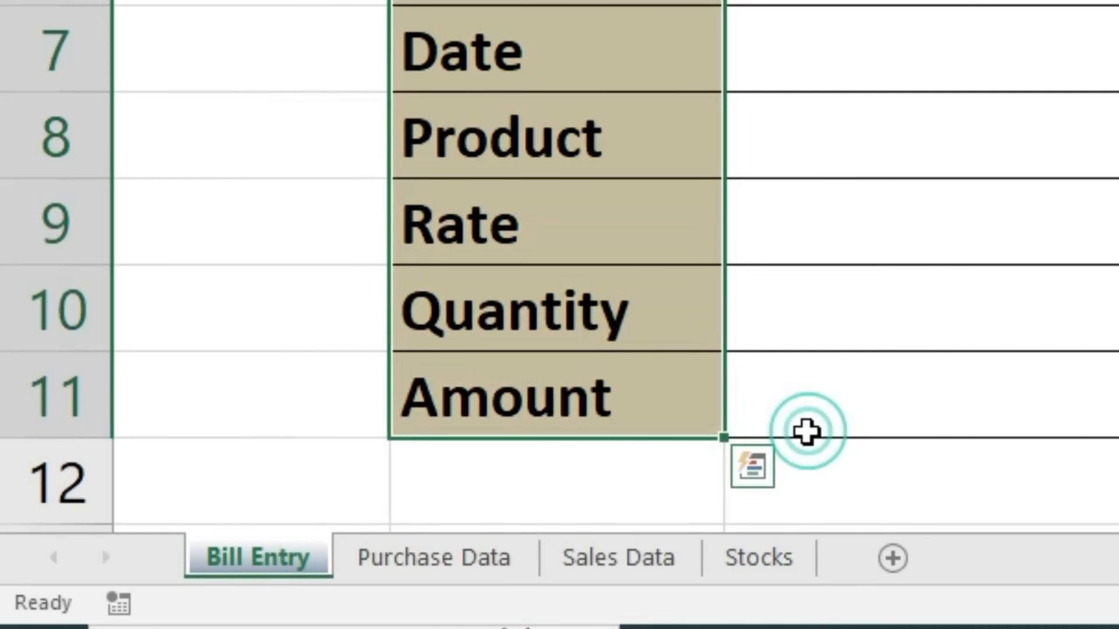
Step: Color the Purchase Data sheet tab with the standard dark red
{"action": "left_click", "coordinate": [484, 573]}
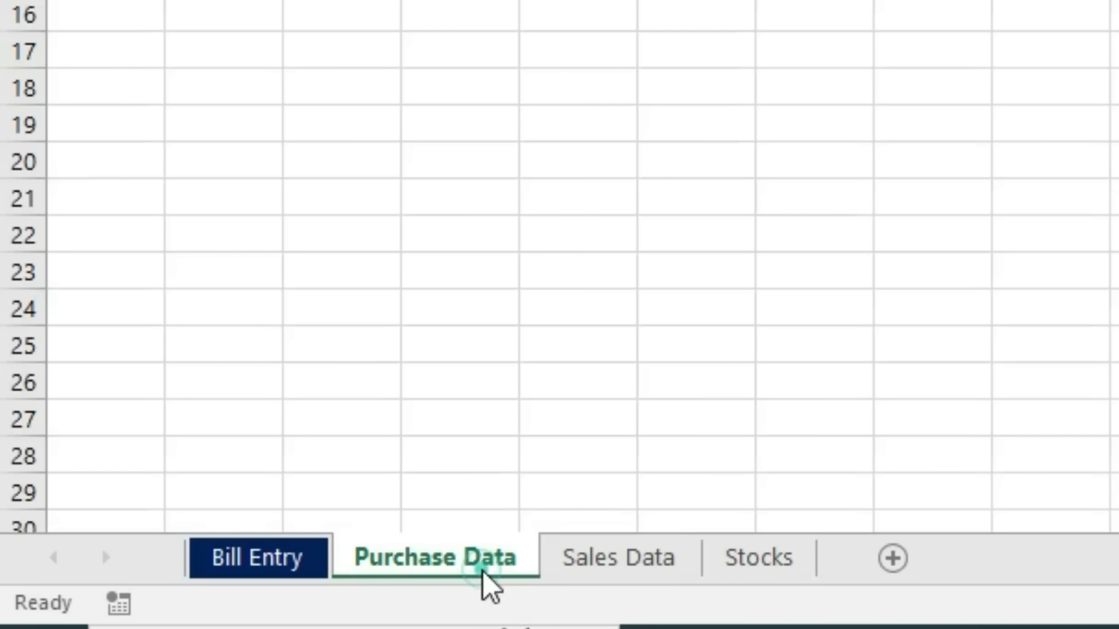
{"action": "right_click", "coordinate": [483, 574]}
{"action": "mouse_move", "coordinate": [592, 406]}
{"action": "left_click", "coordinate": [766, 436]}
Step: Color the Sales Data sheet tab with the recently used dark green
{"action": "left_click", "coordinate": [618, 561]}
{"action": "right_click", "coordinate": [619, 560]}
{"action": "mouse_move", "coordinate": [725, 396]}
{"action": "left_click", "coordinate": [911, 507]}
Step: Color the Stocks sheet tab black
{"action": "left_click", "coordinate": [761, 555]}
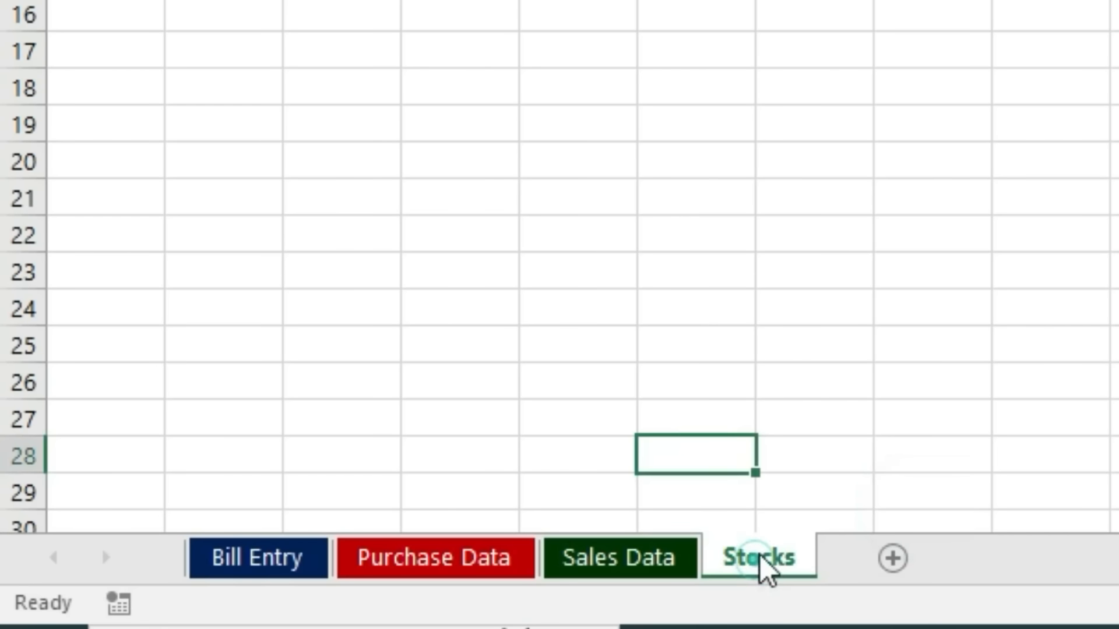
{"action": "right_click", "coordinate": [761, 553]}
{"action": "mouse_move", "coordinate": [879, 405]}
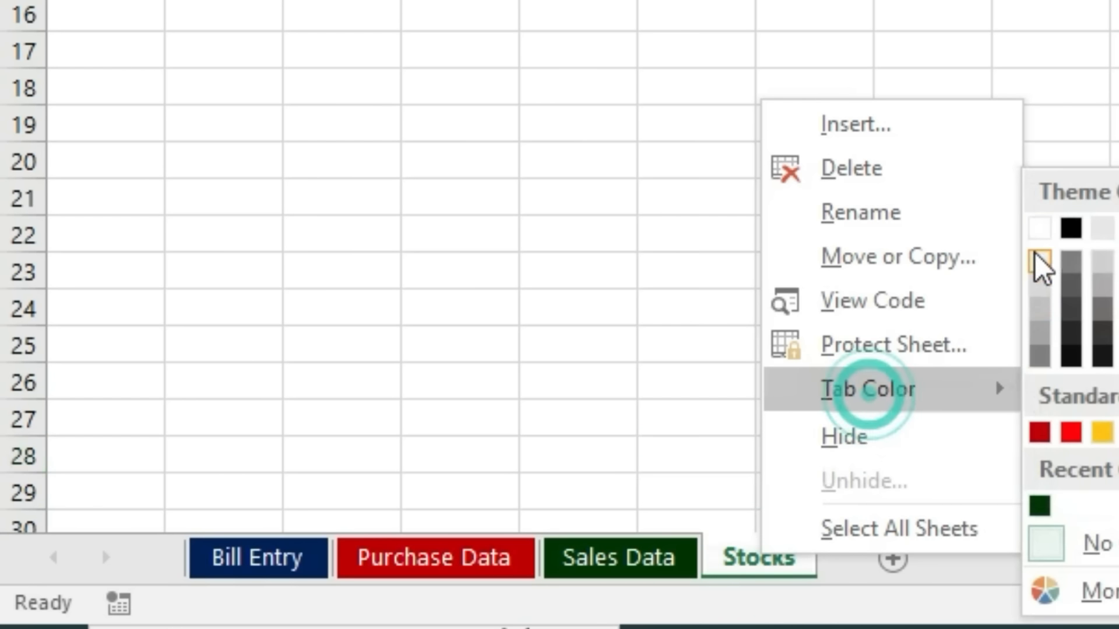
{"action": "left_click", "coordinate": [1071, 228]}
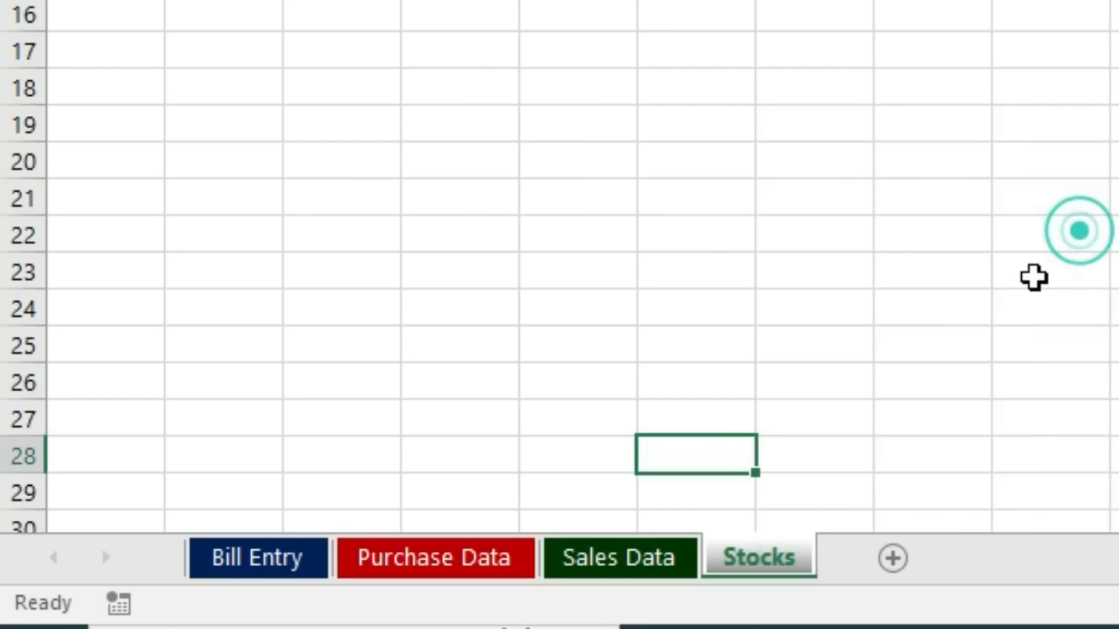
Step: Copy the field labels from Invoice No. to Amount in B5:B11 of the Bill Entry sheet
{"action": "left_click", "coordinate": [251, 568]}
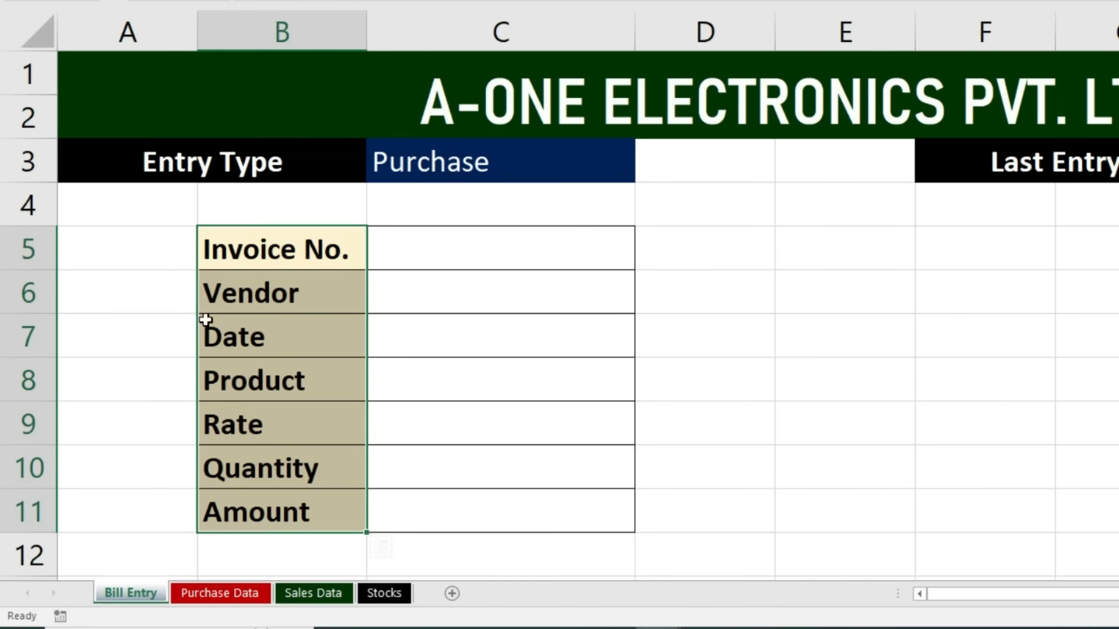
{"action": "left_click", "coordinate": [271, 254]}
{"action": "left_click_drag", "start_coordinate": [271, 254], "coordinate": [250, 488]}
{"action": "left_click", "coordinate": [238, 249]}
{"action": "left_click", "coordinate": [245, 294]}
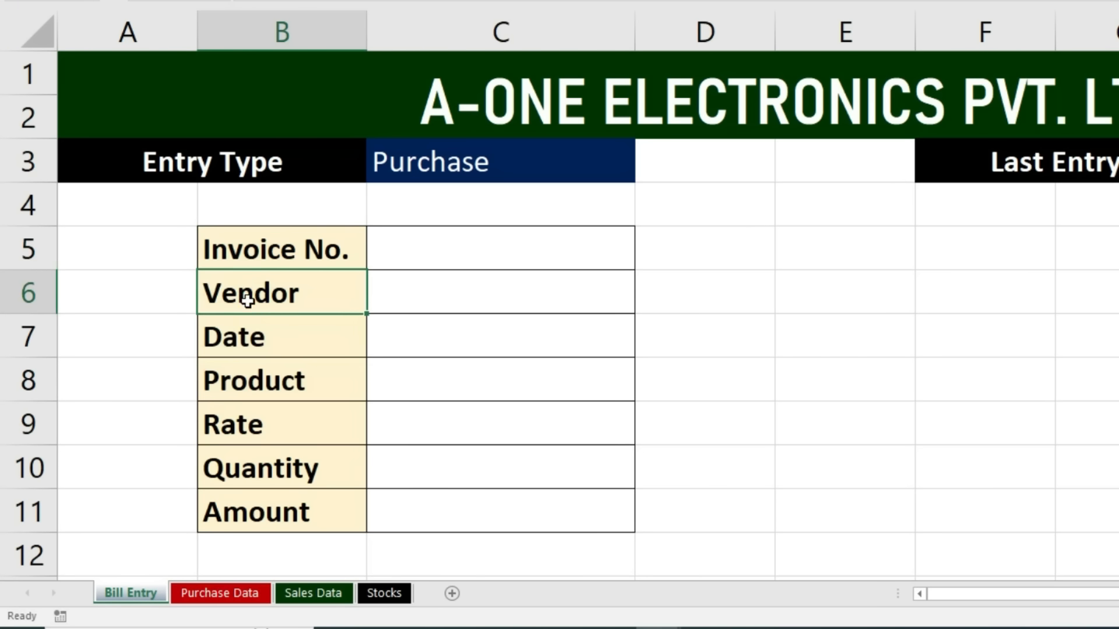
{"action": "left_click", "coordinate": [245, 337]}
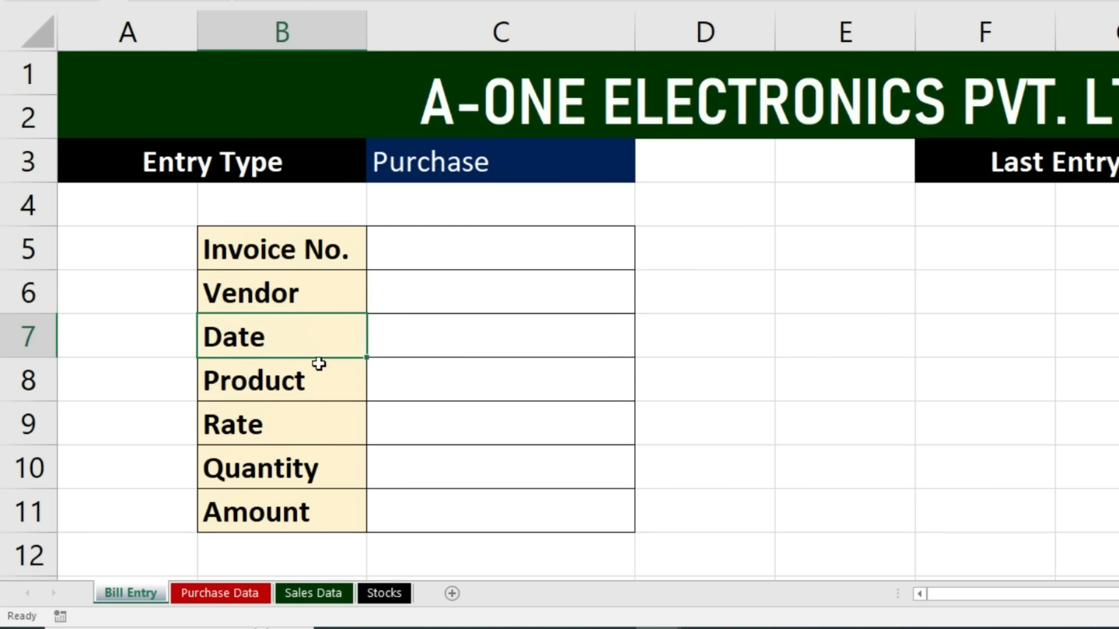
{"action": "left_click_drag", "start_coordinate": [305, 251], "coordinate": [296, 508]}
{"action": "key", "text": "ctrl+c"}
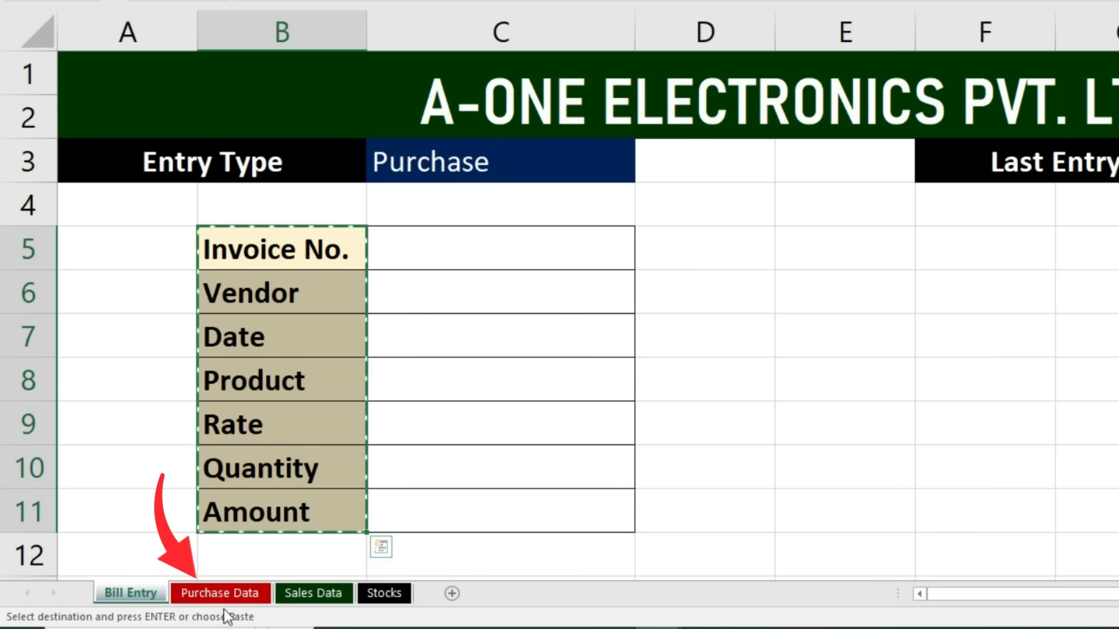
Step: Paste the copied labels into the Purchase Data sheet from A1 as transposed values, forming a header row
{"action": "left_click", "coordinate": [229, 595]}
{"action": "scroll", "coordinate": [138, 441], "scroll_direction": "up", "scroll_amount": 7}
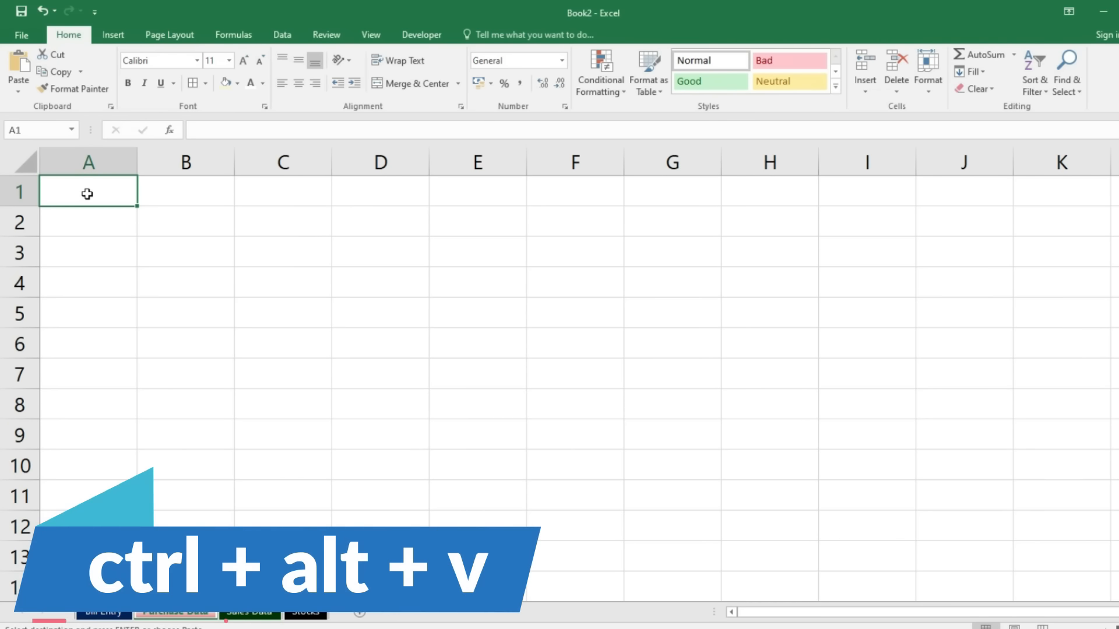
{"action": "key", "text": "ctrl+alt+v"}
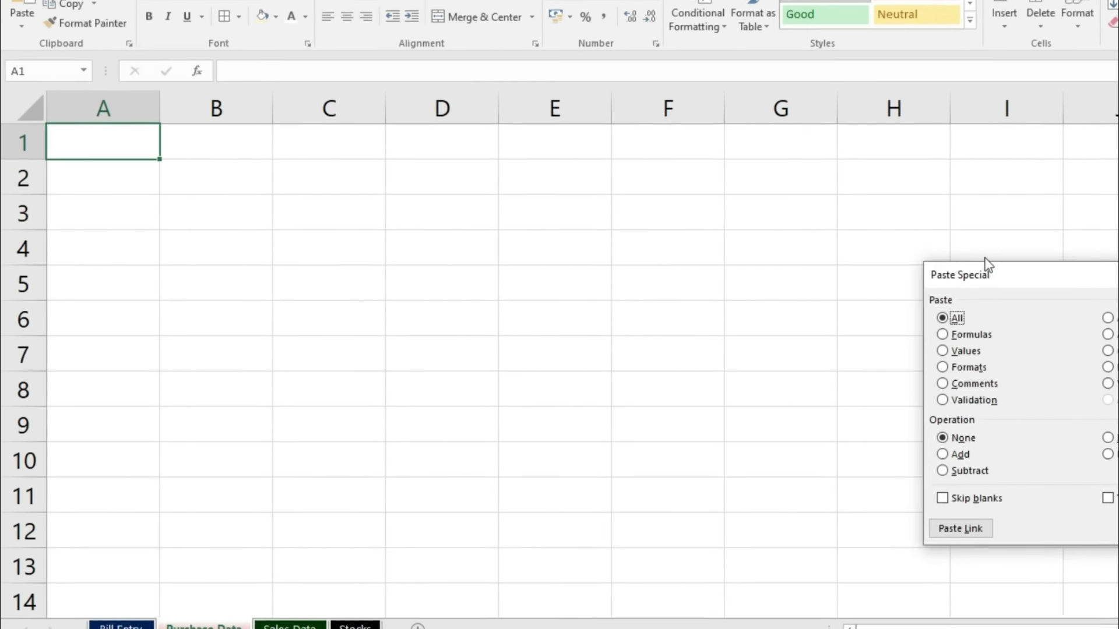
{"action": "left_click_drag", "start_coordinate": [1117, 242], "coordinate": [718, 204]}
{"action": "left_click", "coordinate": [663, 297]}
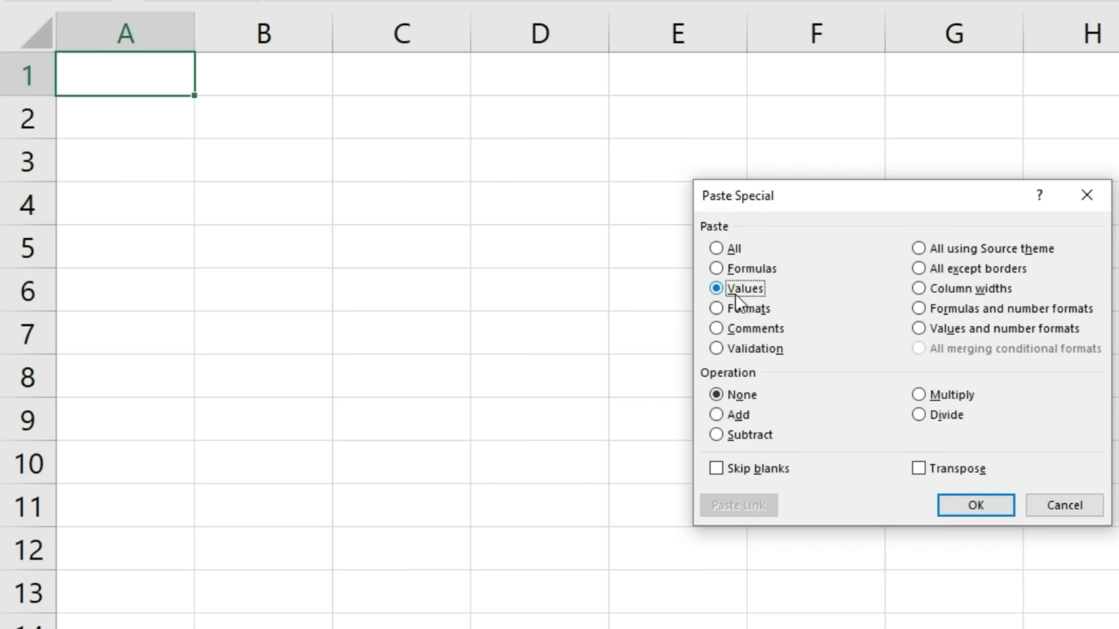
{"action": "left_click", "coordinate": [920, 469]}
{"action": "left_click", "coordinate": [960, 500]}
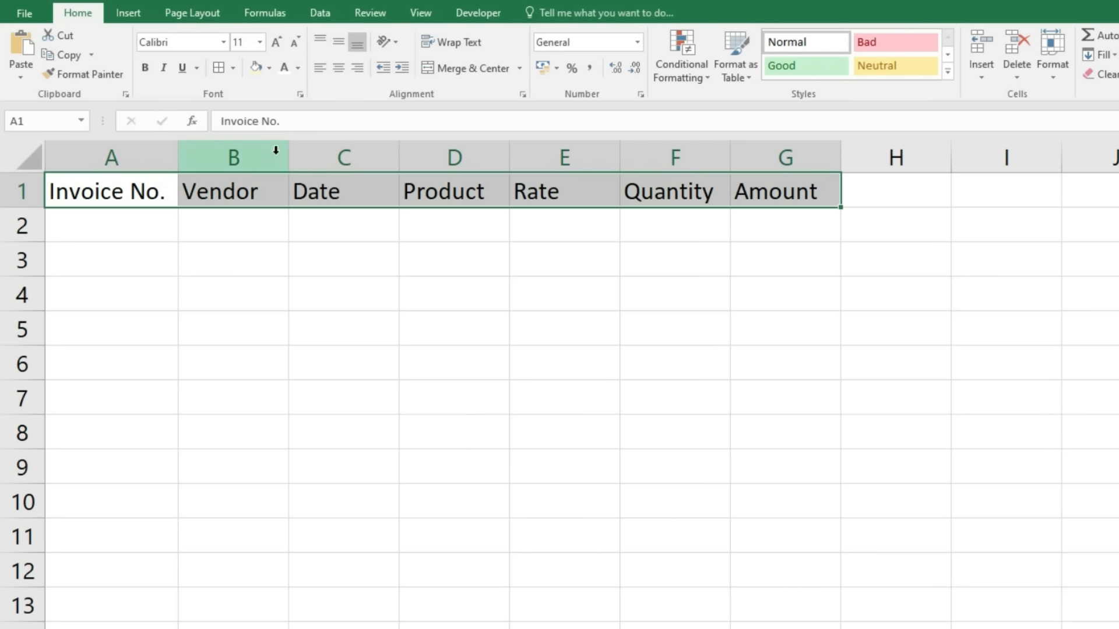
Step: Widen the Vendor, Date and Product columns (B, C and D) of the Purchase Data sheet
{"action": "left_click_drag", "start_coordinate": [288, 155], "coordinate": [374, 175]}
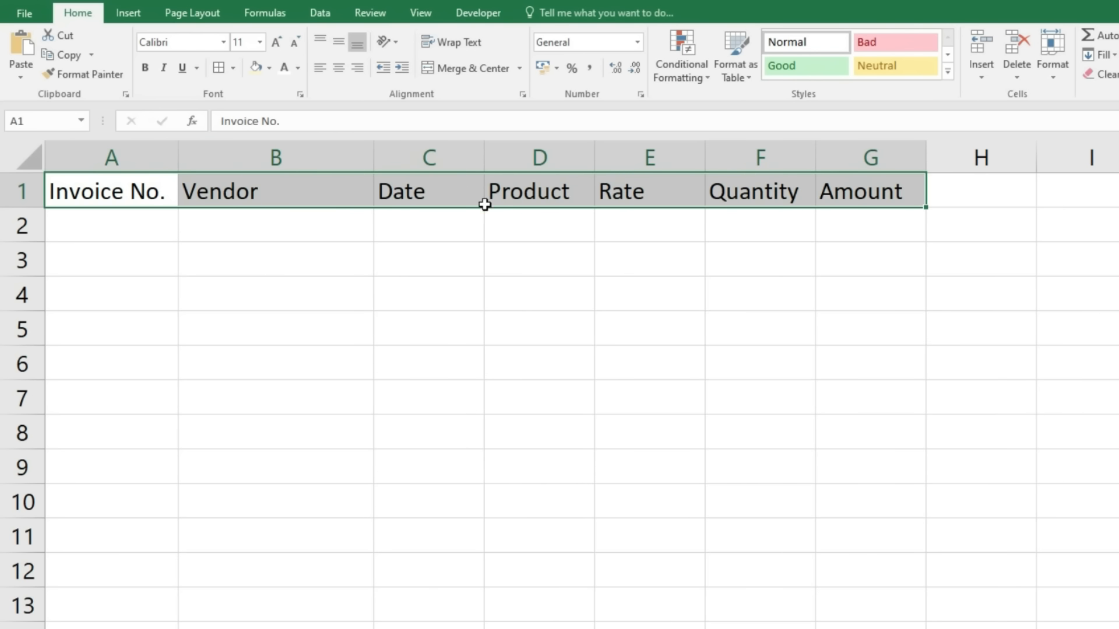
{"action": "left_click_drag", "start_coordinate": [484, 156], "coordinate": [548, 156]}
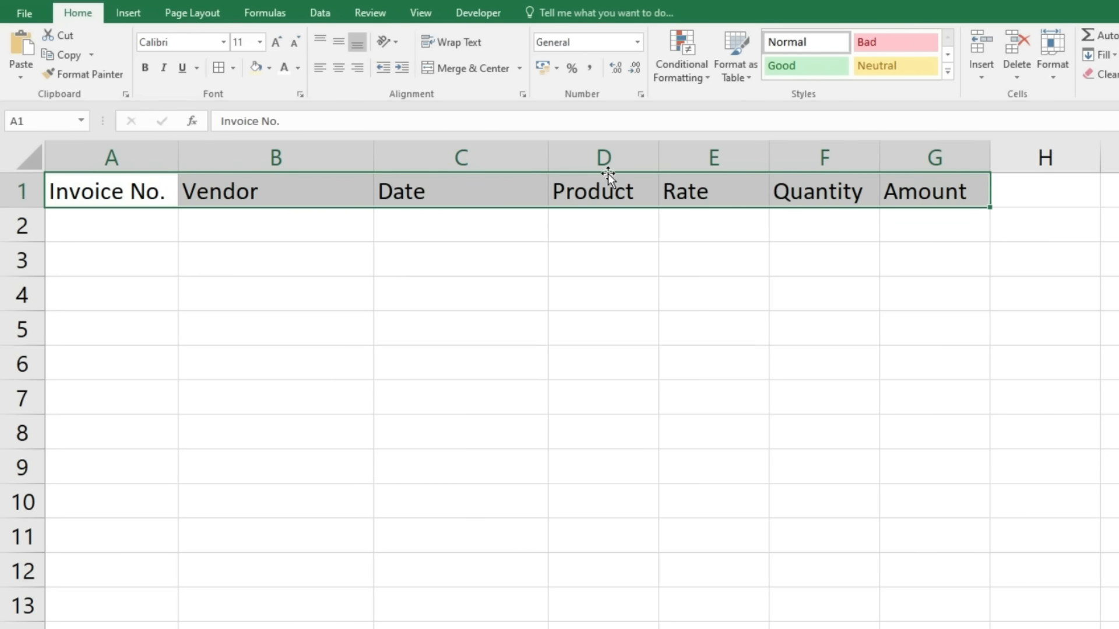
{"action": "left_click_drag", "start_coordinate": [658, 153], "coordinate": [742, 155]}
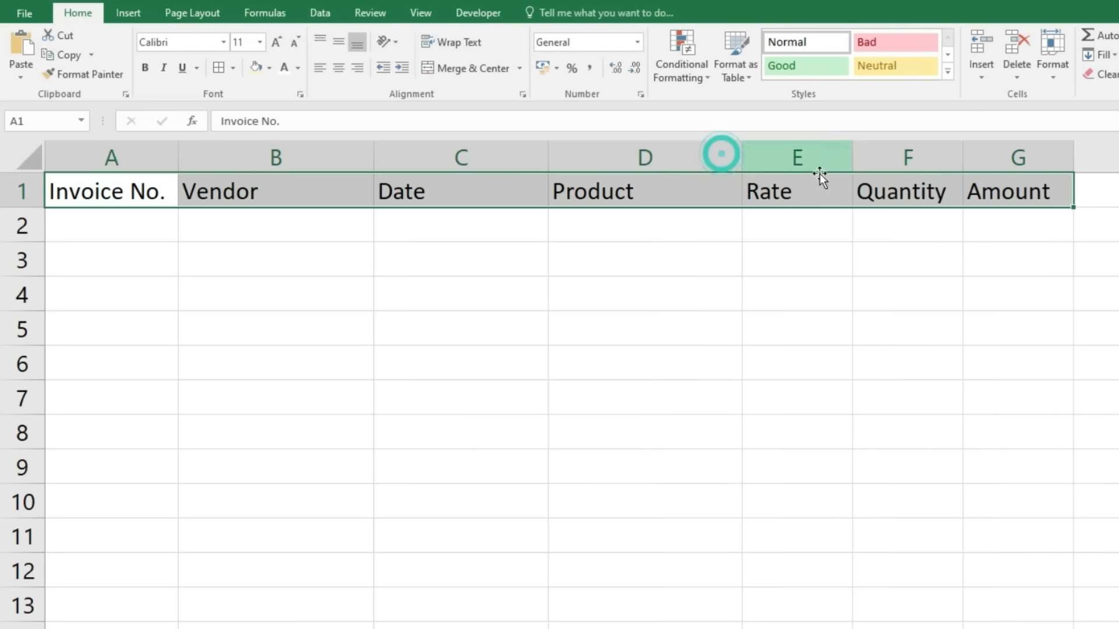